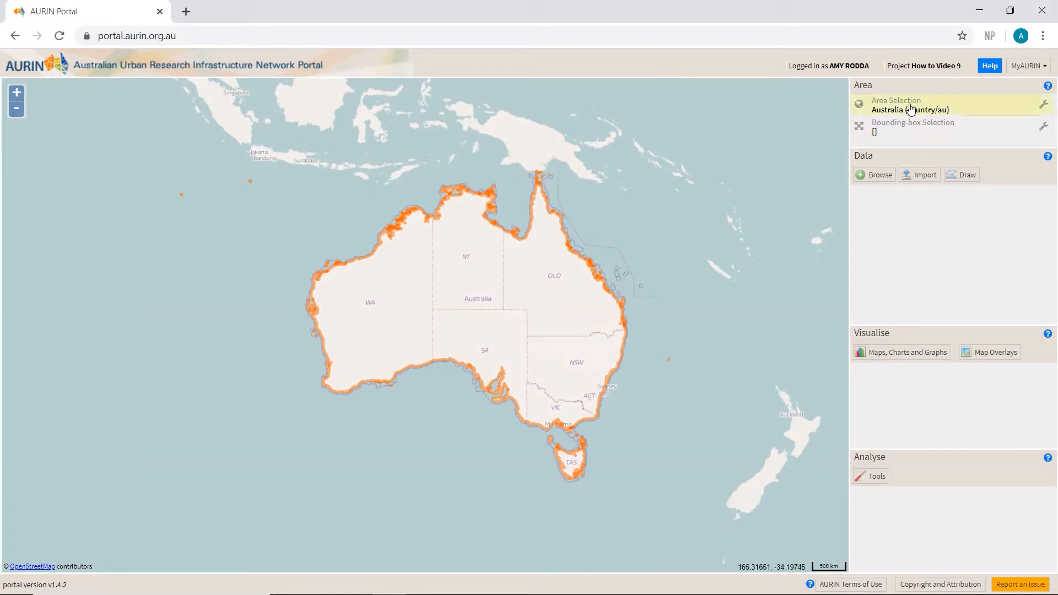
Set the study area to Victoria from the States and Territories level of Australia.
click(910, 109)
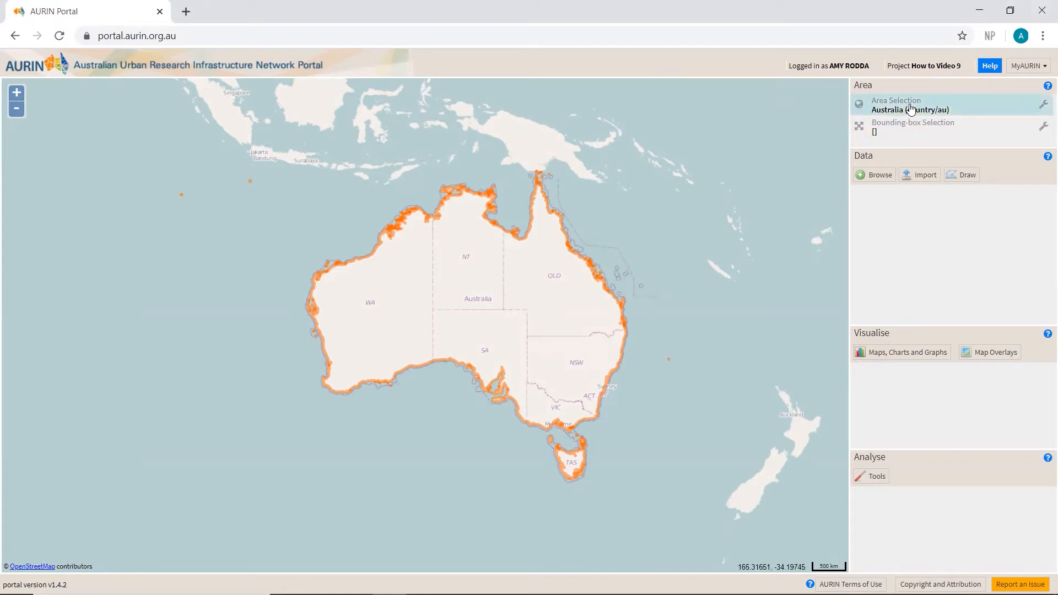
click(571, 254)
click(660, 253)
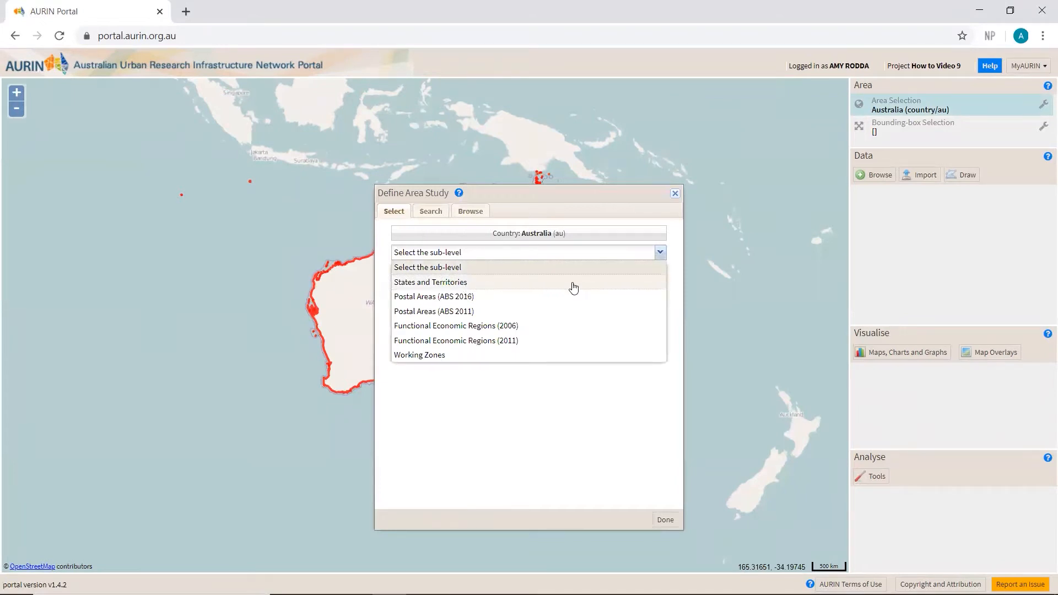
click(480, 284)
click(660, 271)
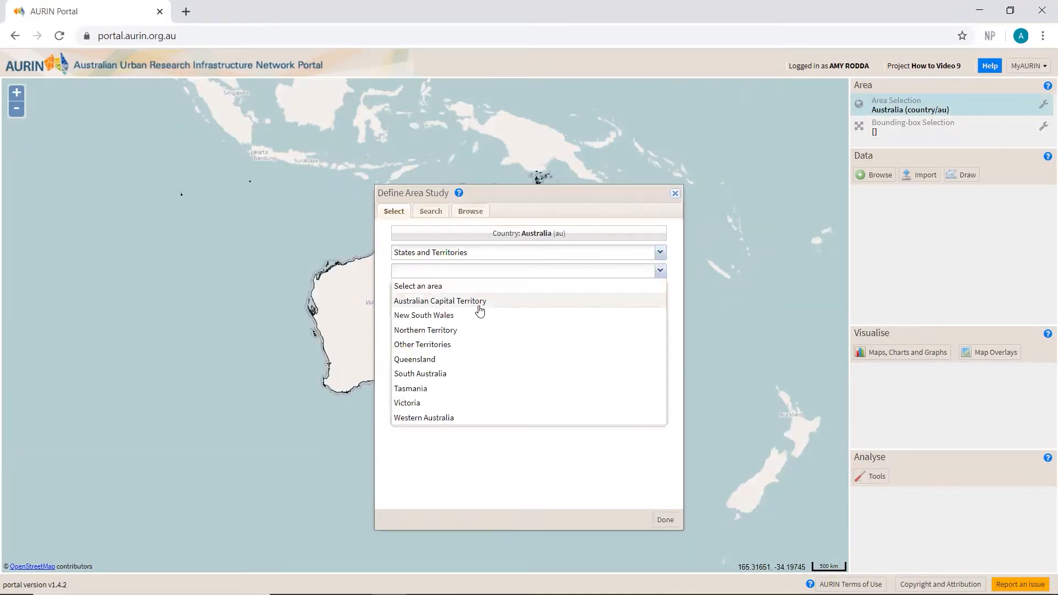
click(453, 402)
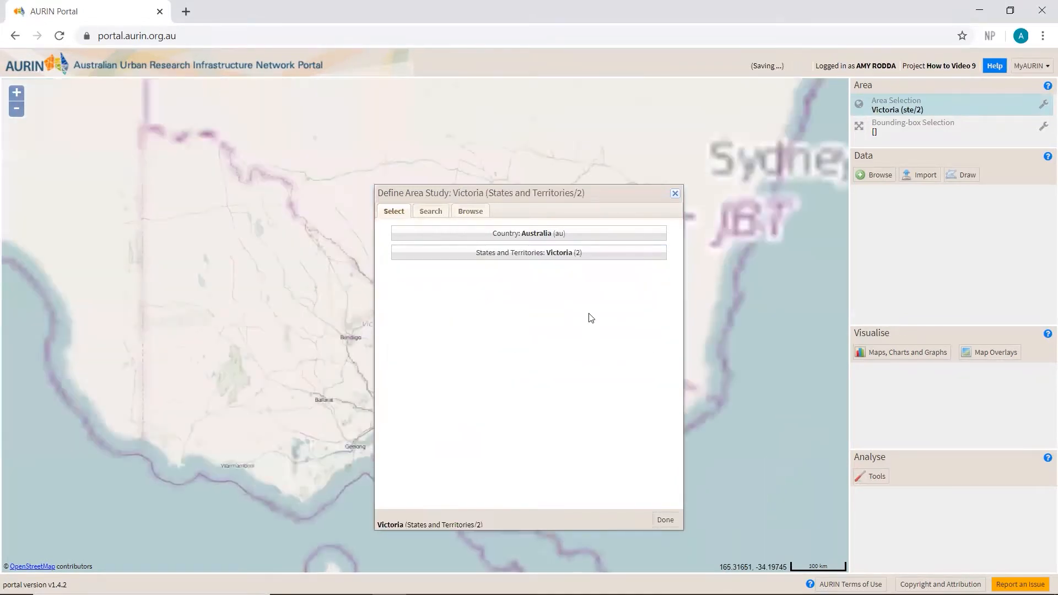
Narrow the study area to Greater Melbourne at the Greater Capital City Statistical Areas (2016) level.
click(659, 272)
click(581, 303)
click(659, 291)
click(539, 321)
Refine the study area to Melbourne - Inner at the Statistical Areas 4 (2016) level.
click(644, 297)
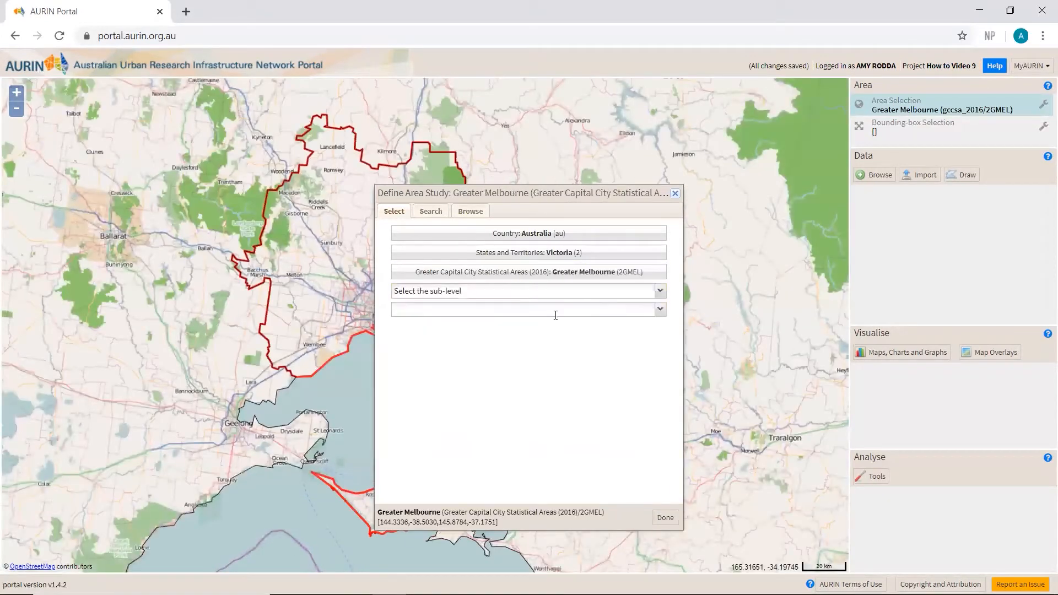
click(659, 291)
click(619, 323)
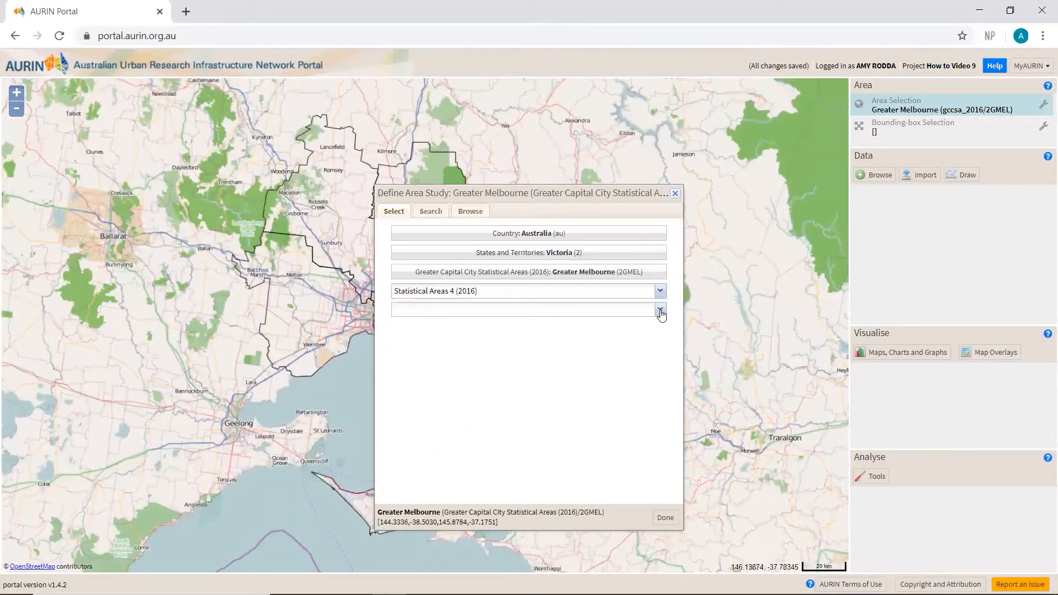
click(660, 309)
click(655, 338)
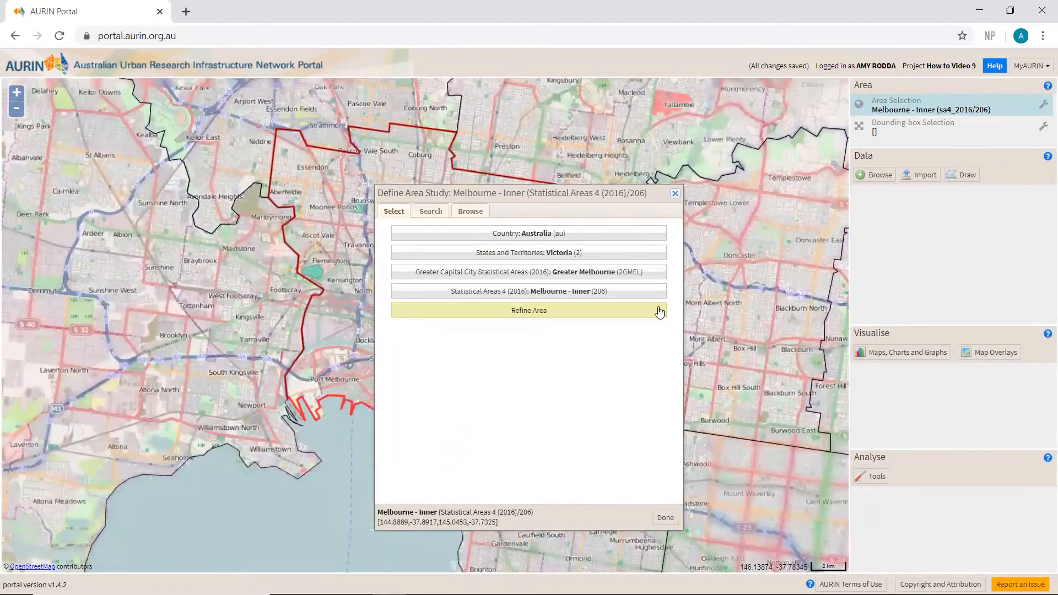
Refine the study area to Melbourne City at the Statistical Areas 3 (2016) level and finish the area definition.
click(659, 309)
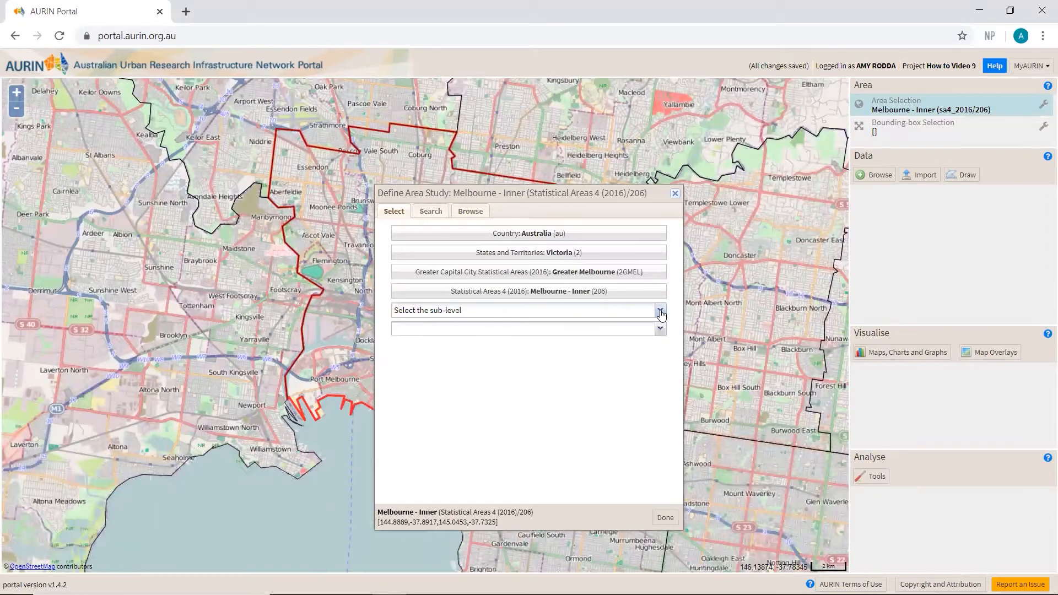
click(659, 311)
click(633, 343)
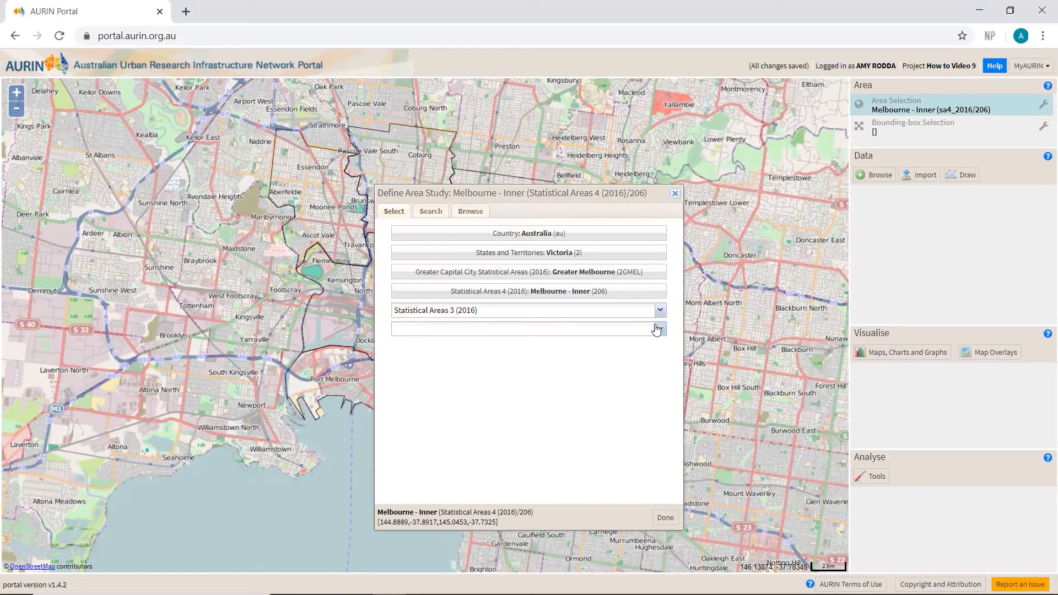
click(658, 329)
click(554, 402)
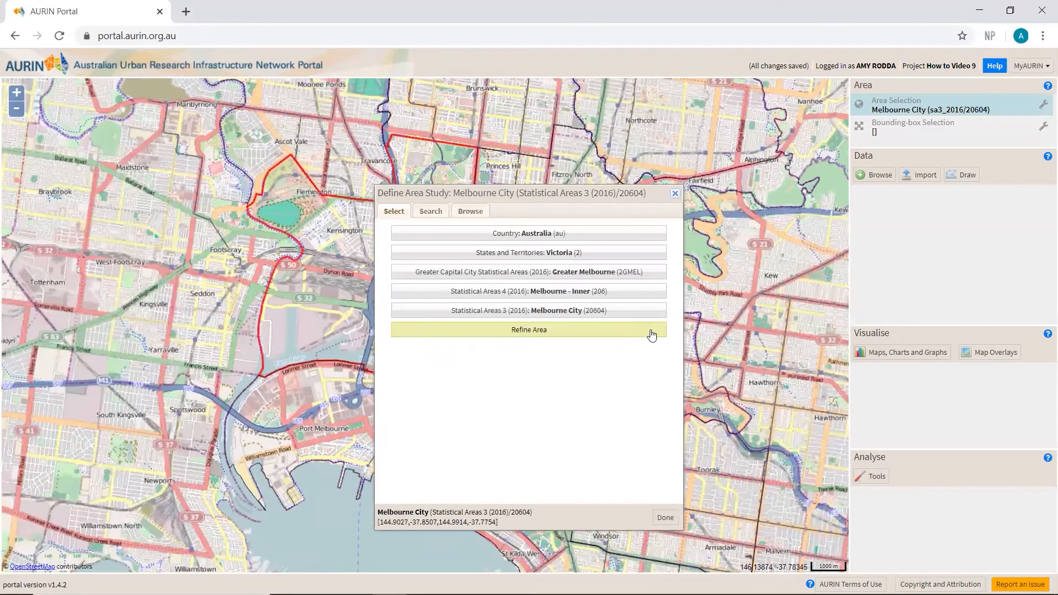
click(665, 520)
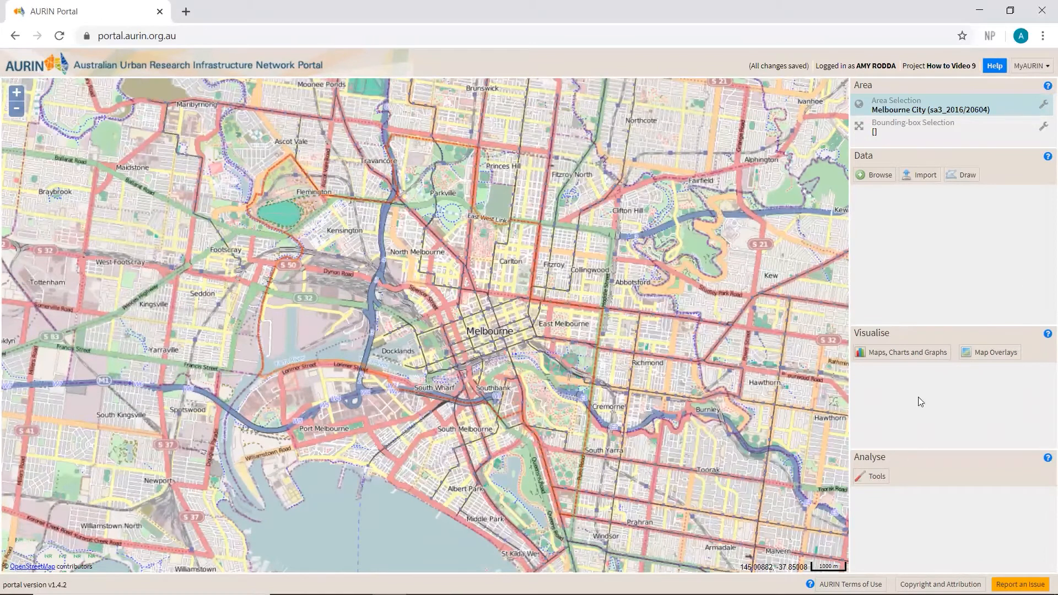
Copy the Melbourne City area selection as a bounding box and make that box editable on the map.
click(1044, 105)
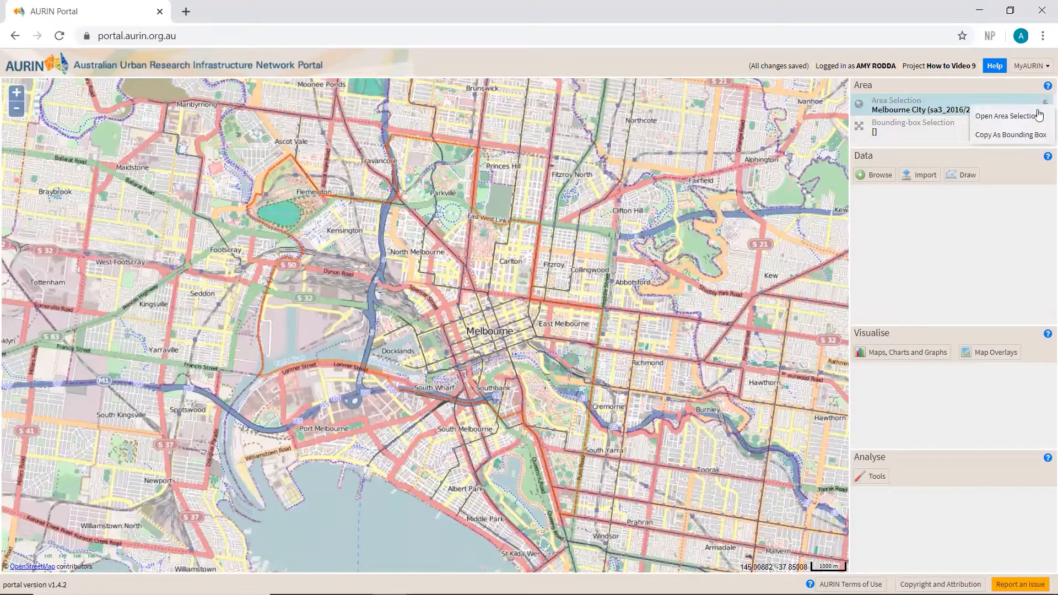
click(1026, 136)
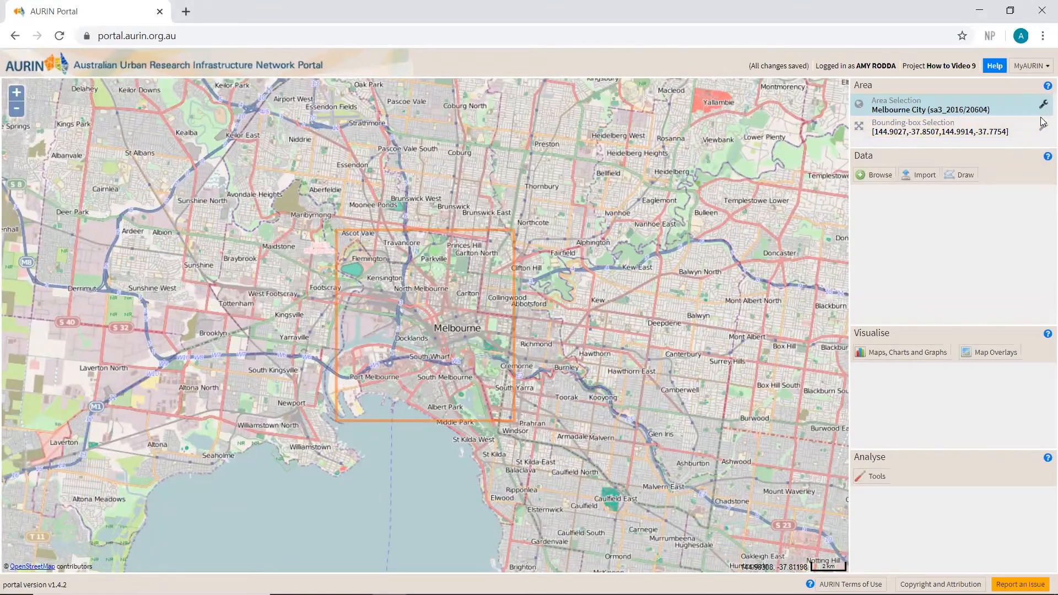
click(930, 135)
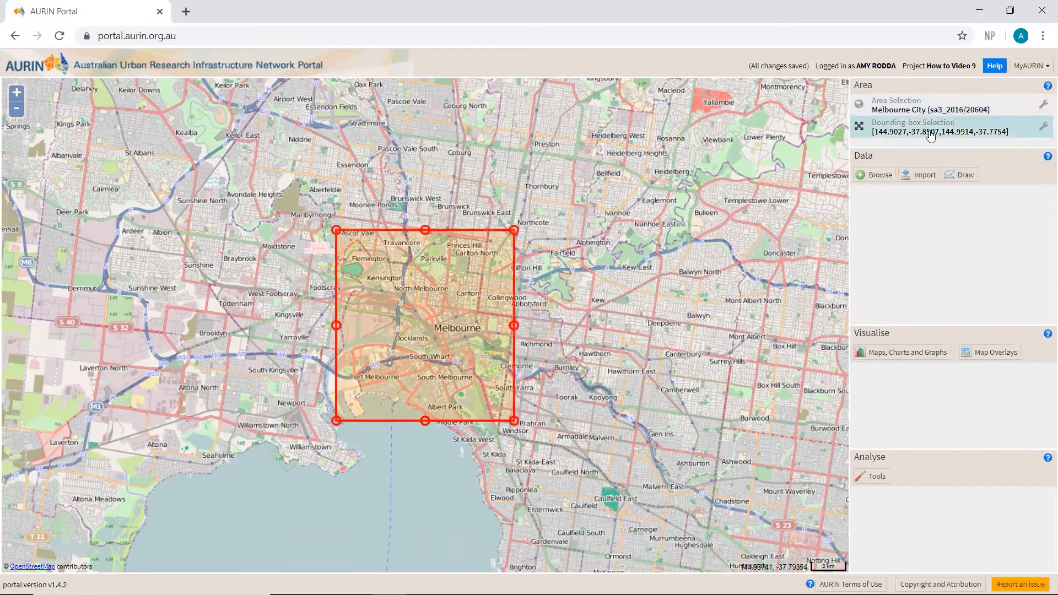
Shrink the bounding box, moving its north edge to about -37.793, south edge to about -37.833 and west edge to about 144.929.
drag(425, 229, 425, 274)
scroll(425, 410, up, 1)
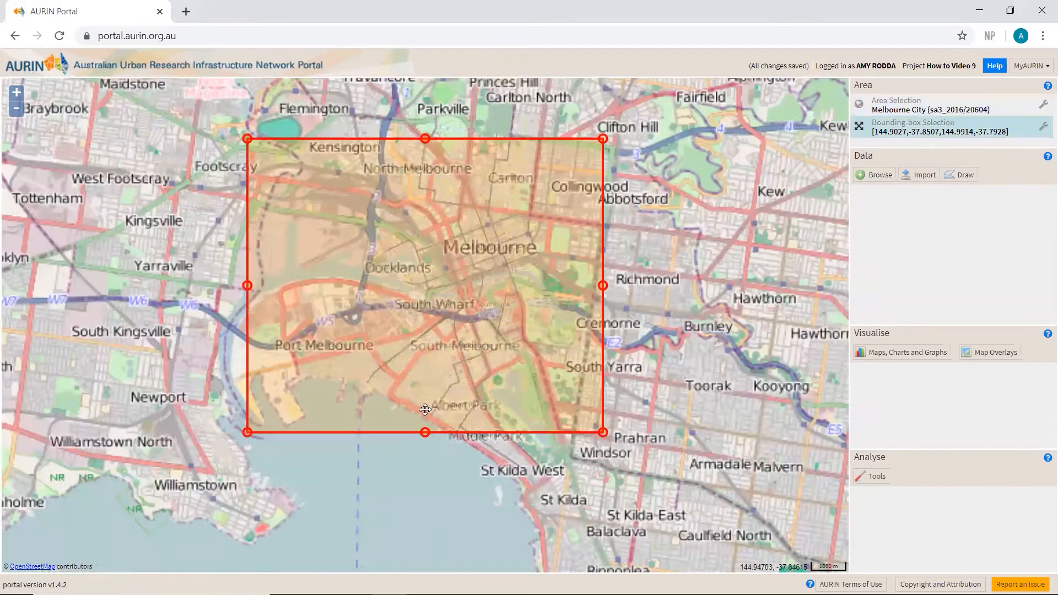
drag(392, 487, 394, 564)
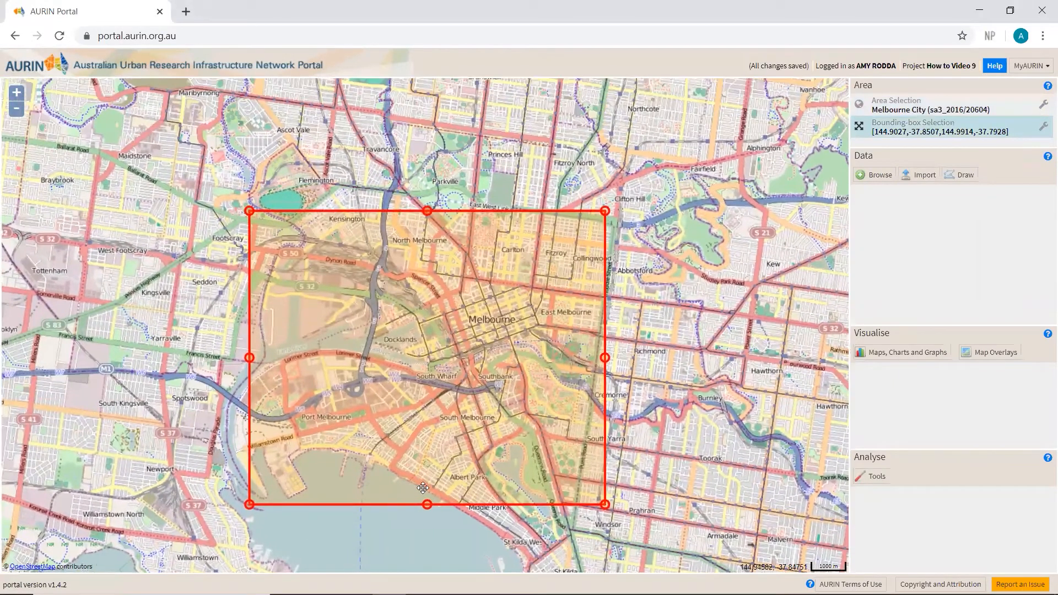
drag(427, 504, 430, 414)
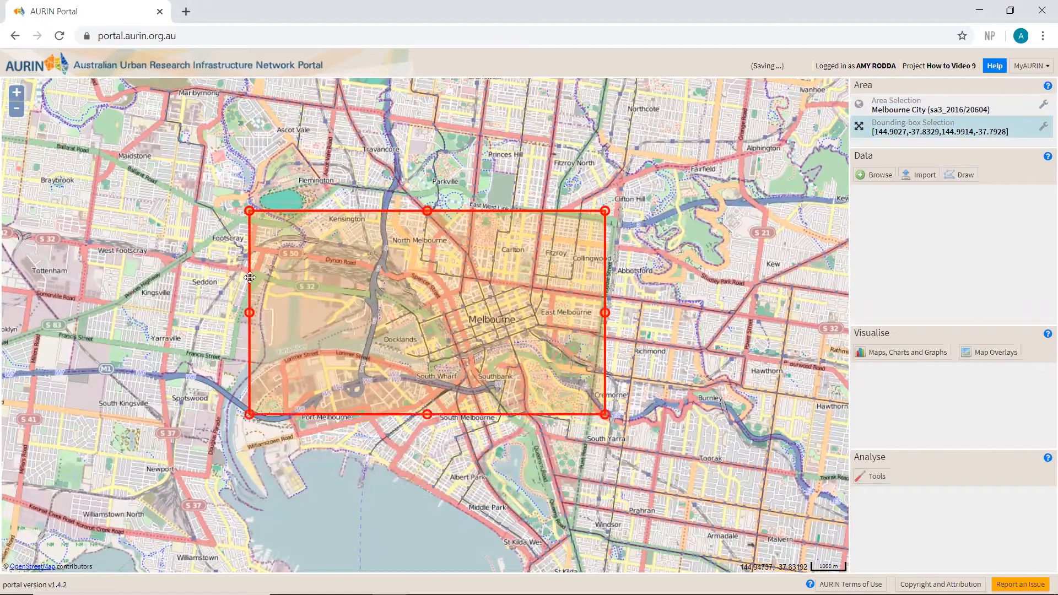
drag(249, 313, 344, 309)
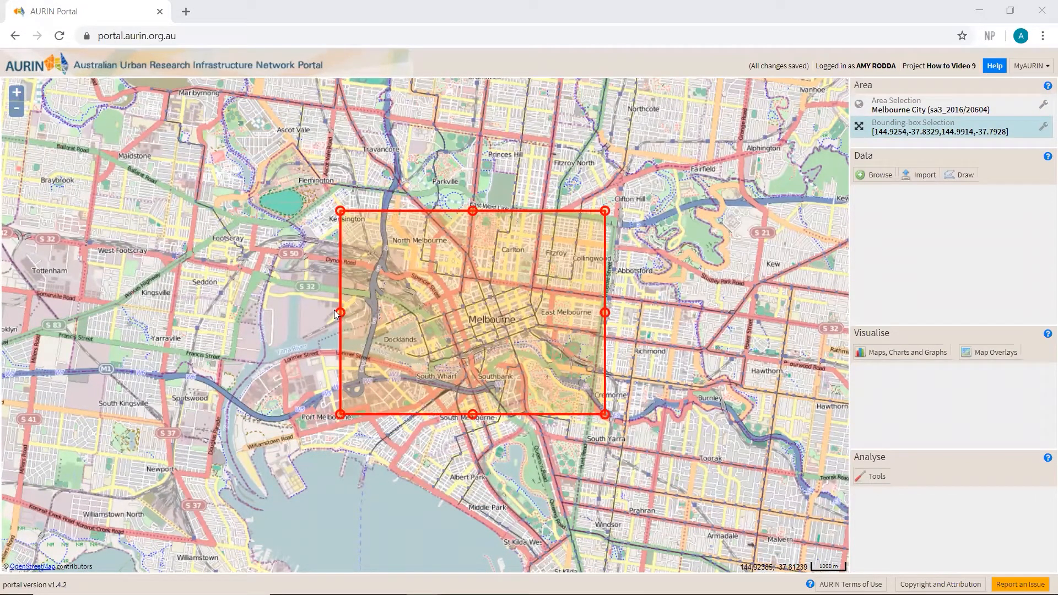
drag(340, 313, 354, 314)
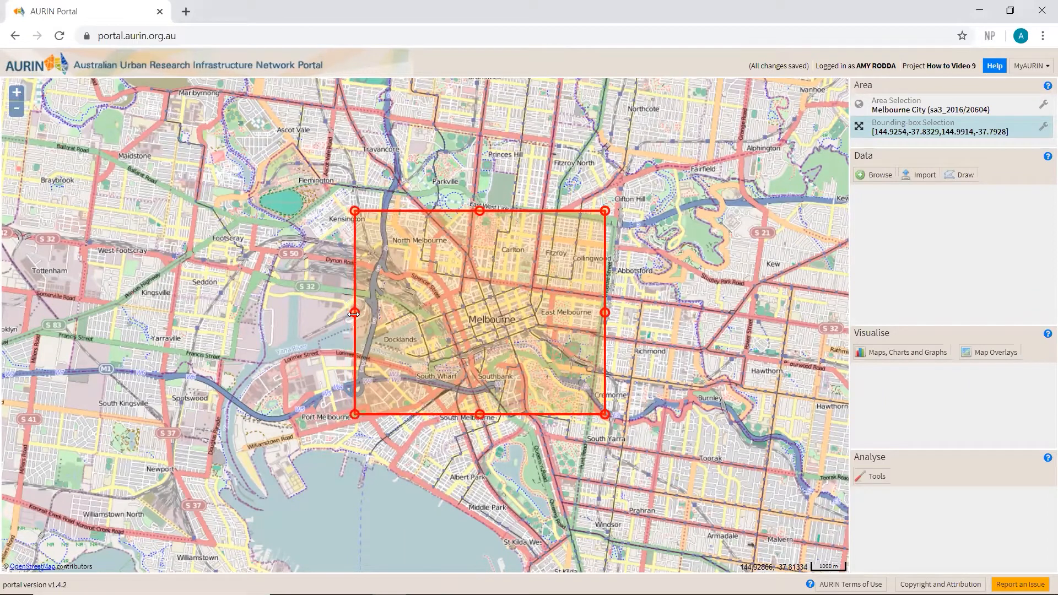
Tighten the bounding box around central Melbourne, with the east edge at about 144.977, north at about -37.797 and south at about -37.830.
scroll(541, 329, up, 1)
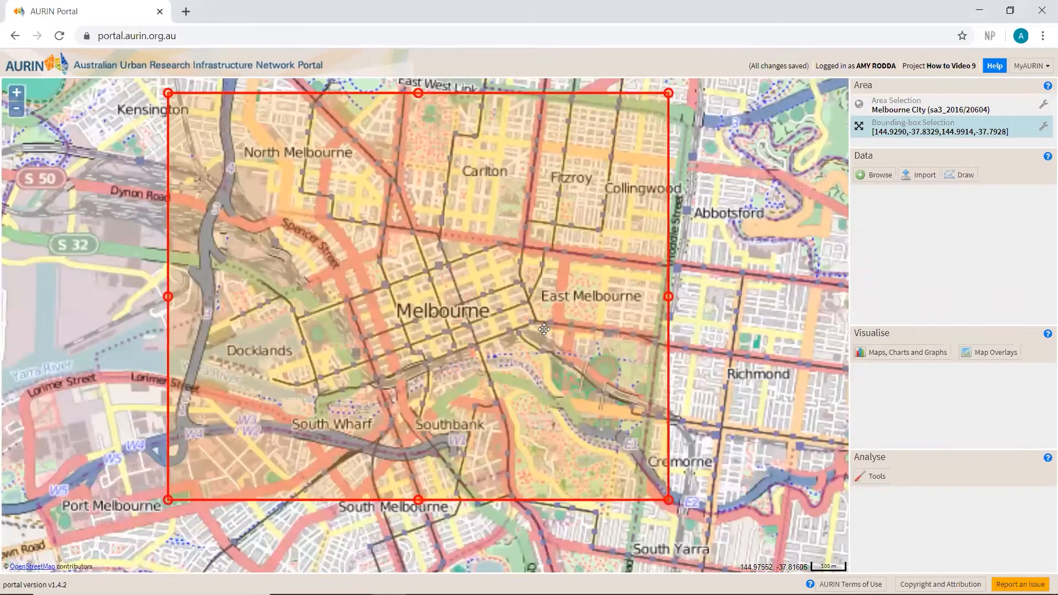
drag(668, 297, 553, 296)
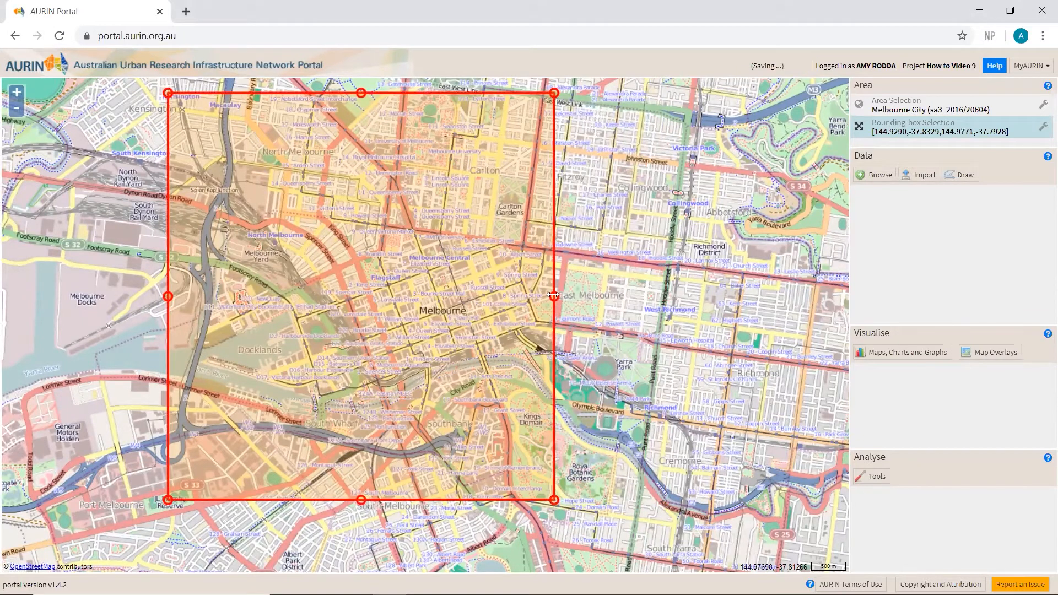
drag(361, 92, 361, 135)
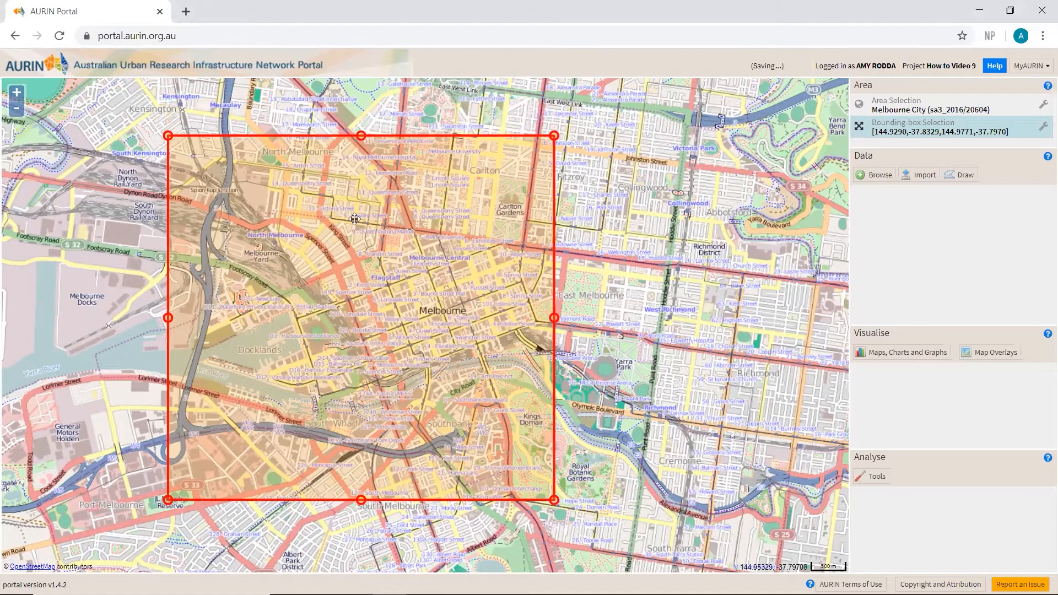
drag(361, 500, 361, 467)
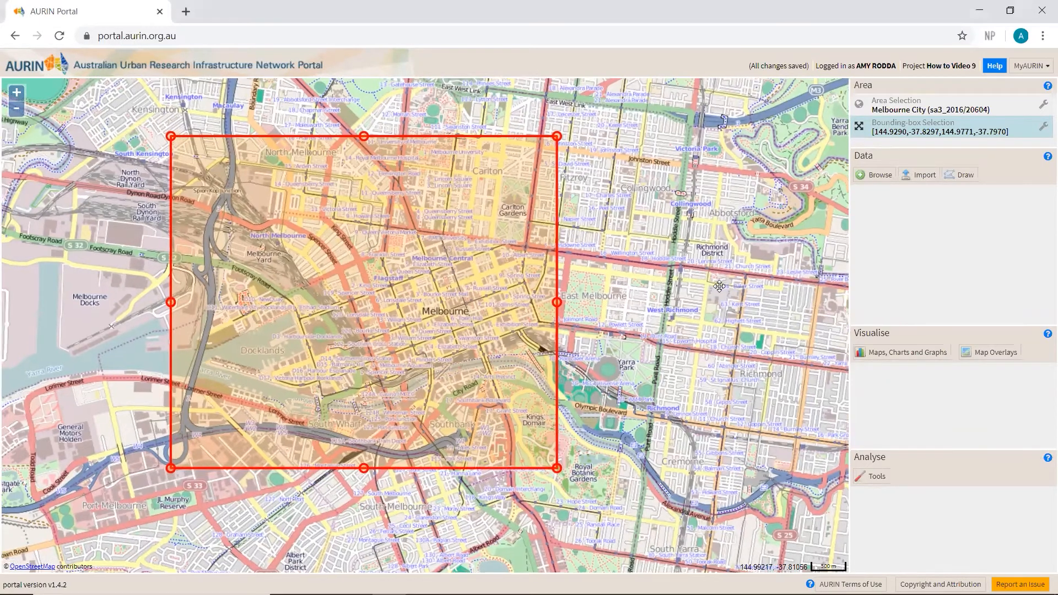
drag(541, 350, 666, 374)
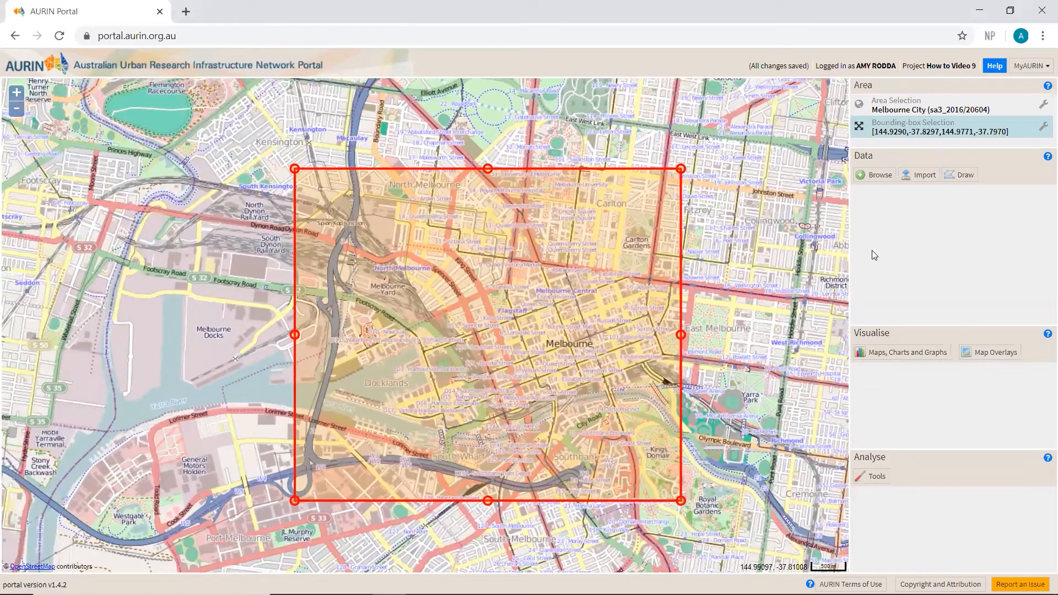
Search the available datasets for the bounding-box area with the keyword "footprints".
click(880, 175)
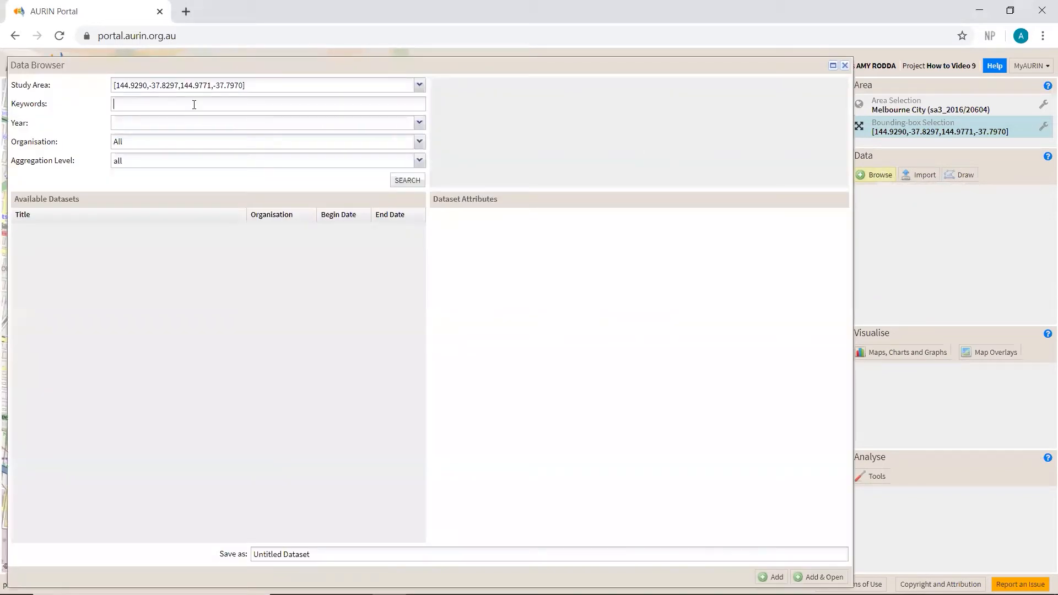
click(195, 104)
text(foot)
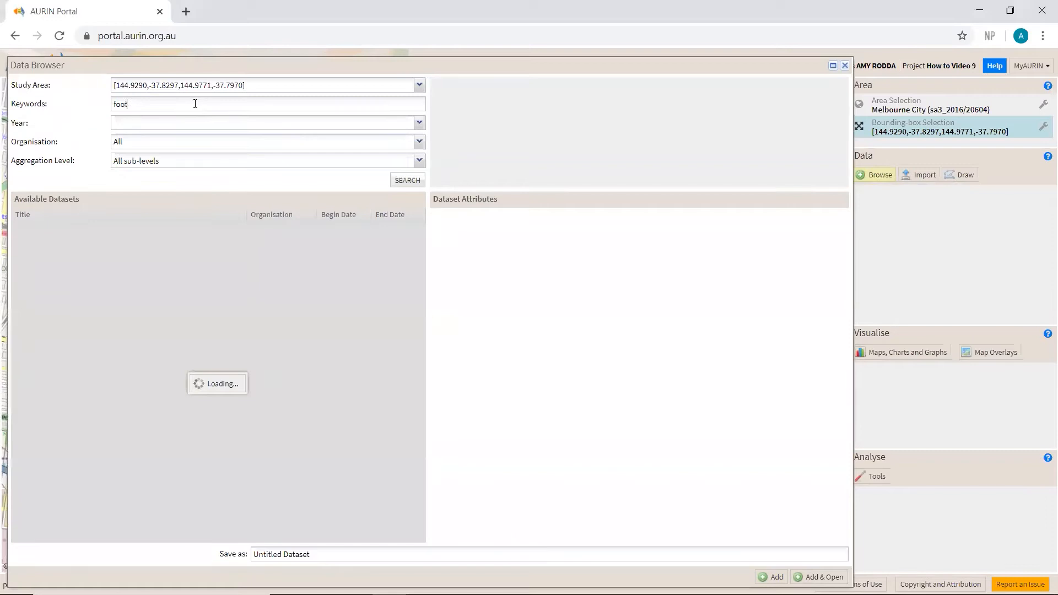
text(prints)
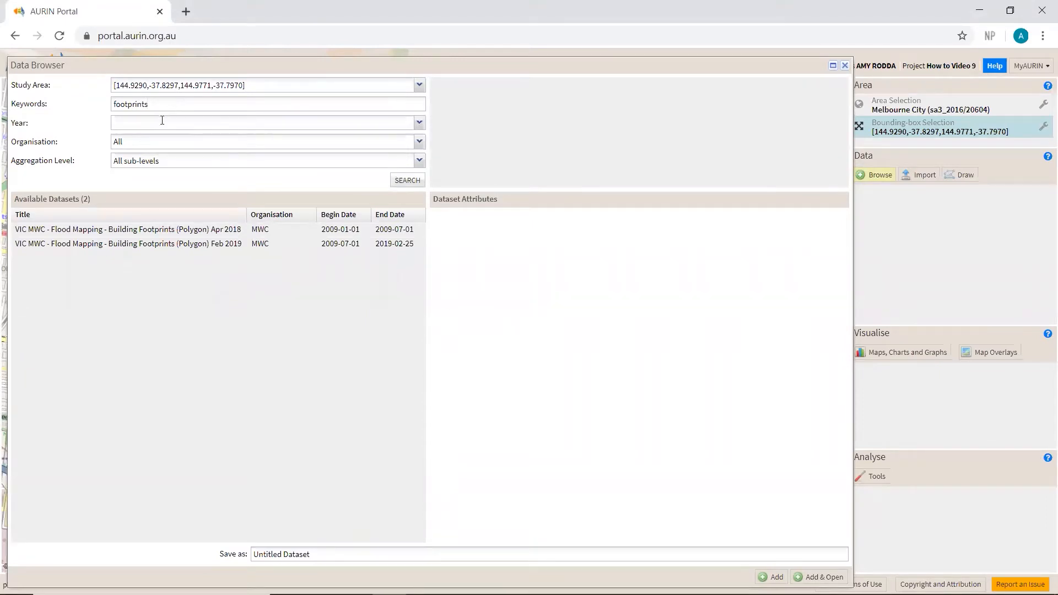
Add VIC MWC - Flood Mapping - Building Footprints (Polygon) Feb 2019 with all its attributes to the project, saved as "Building Footprints".
click(170, 247)
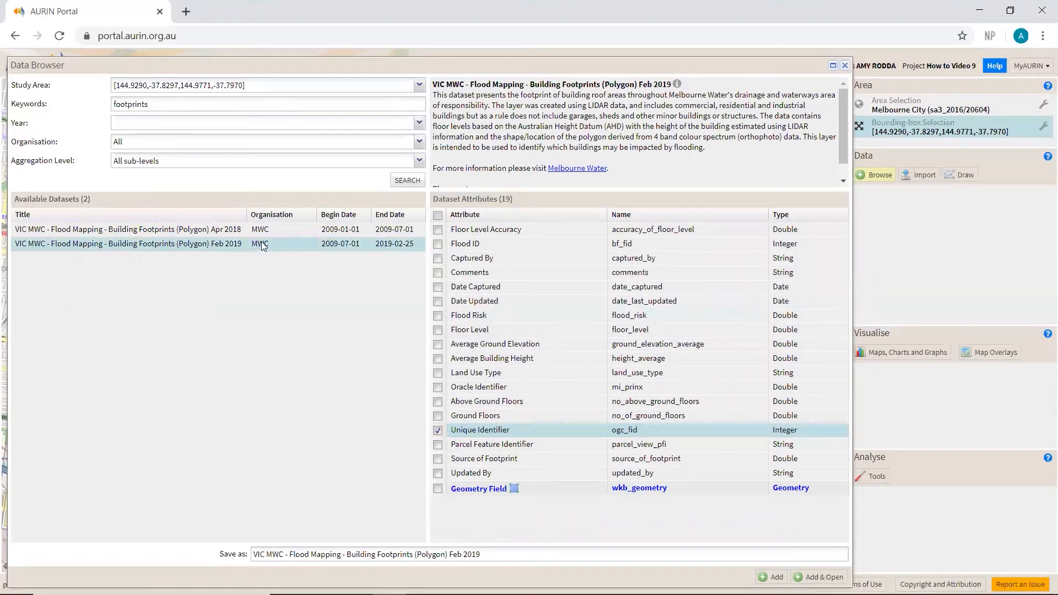
click(438, 217)
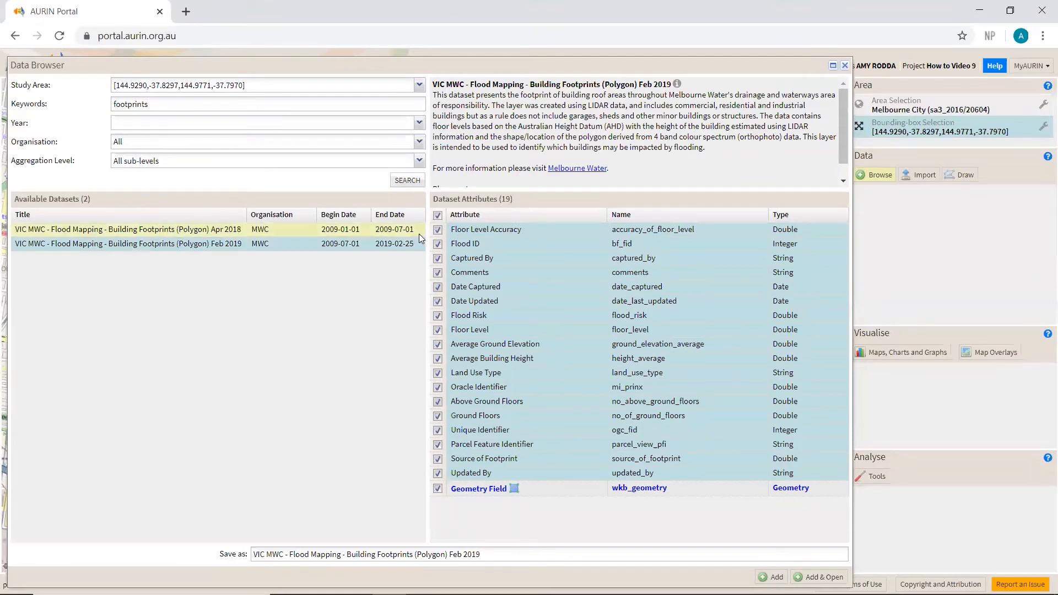
click(504, 556)
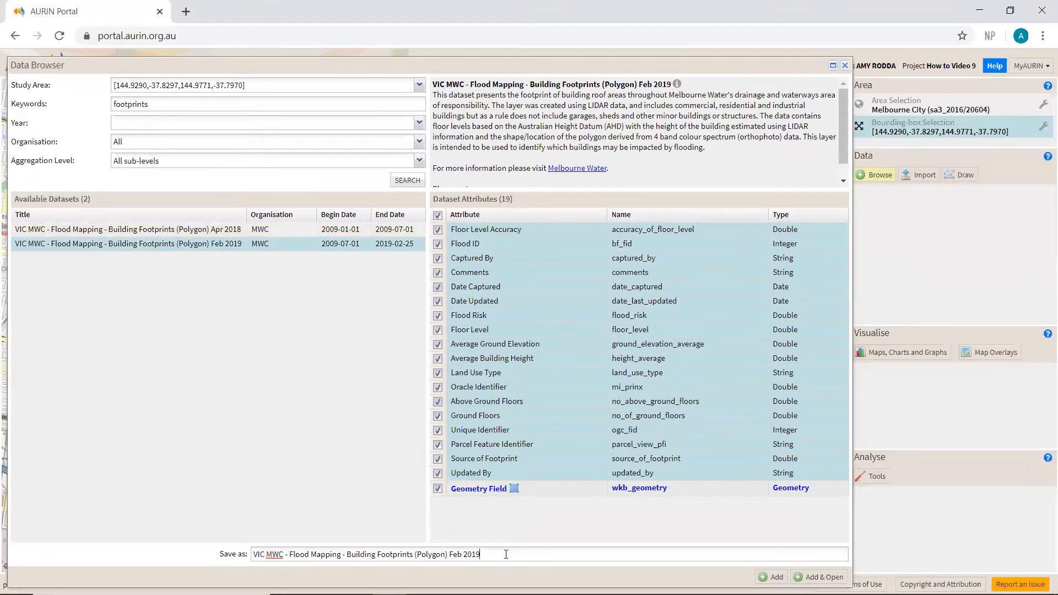
key(ctrl+a)
text(B)
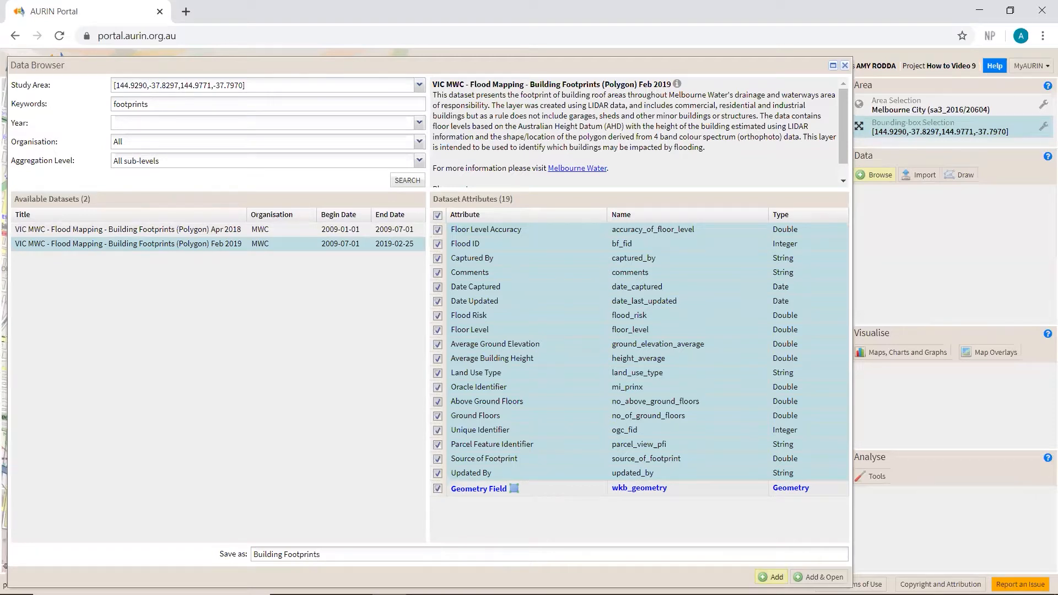
click(771, 577)
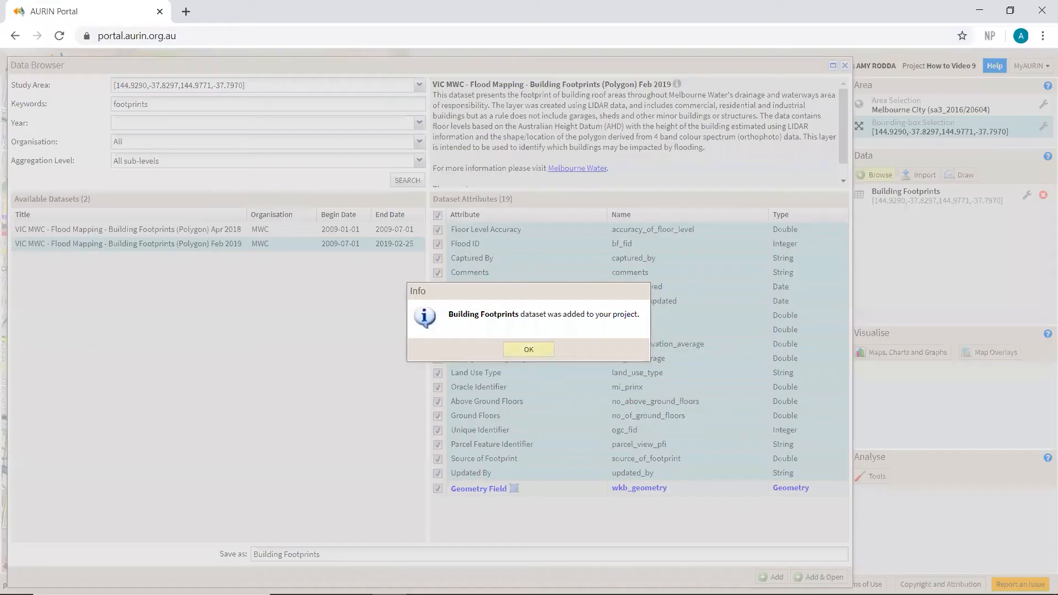
click(529, 350)
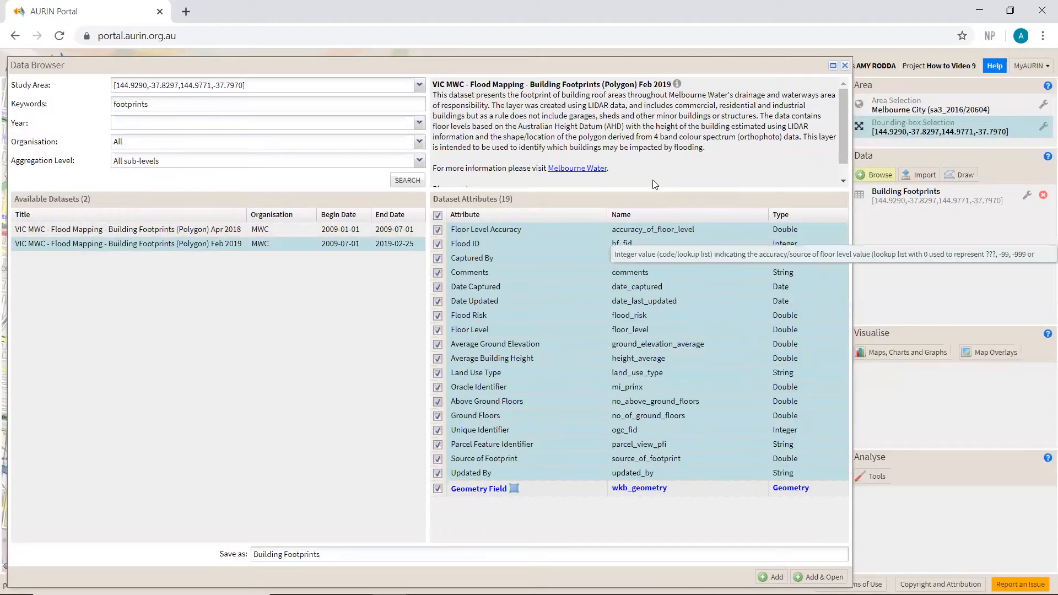
click(843, 65)
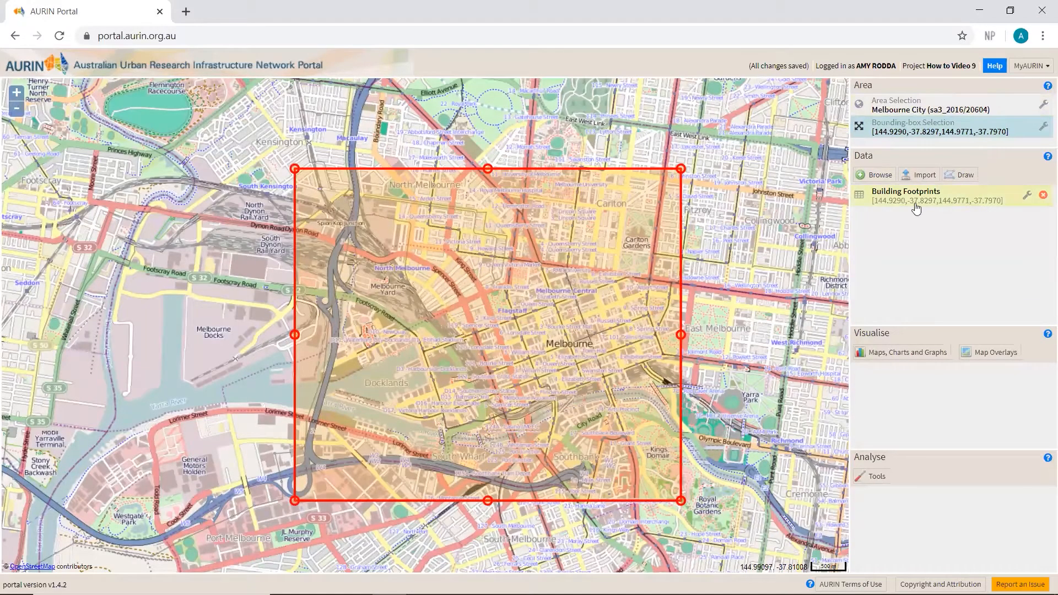
mouse_move(949, 209)
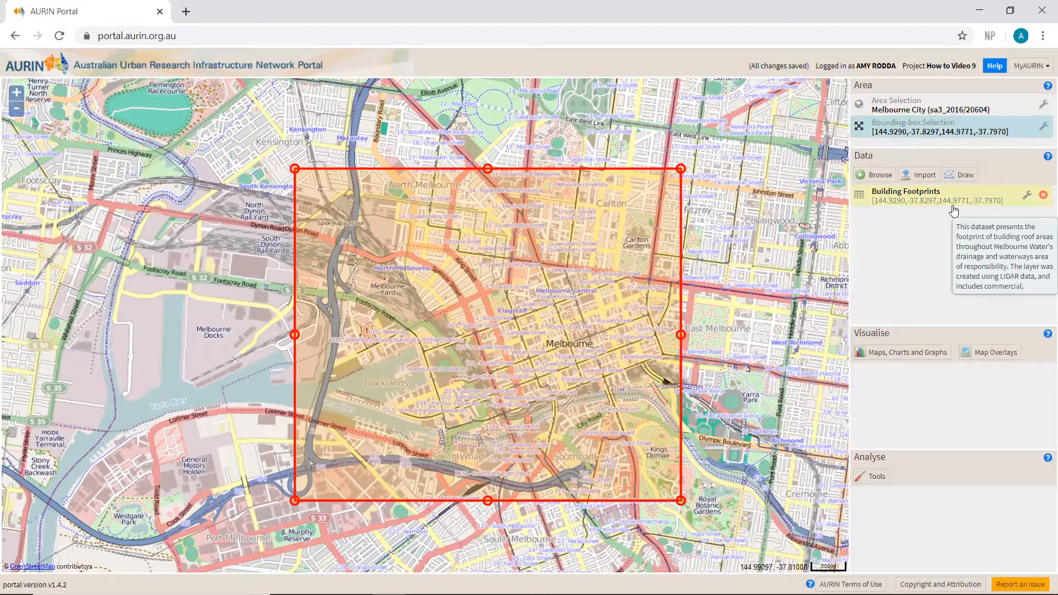
Download the Building Footprints dataset as a shapefile (SHP) and show the downloaded zip in its folder.
click(1027, 197)
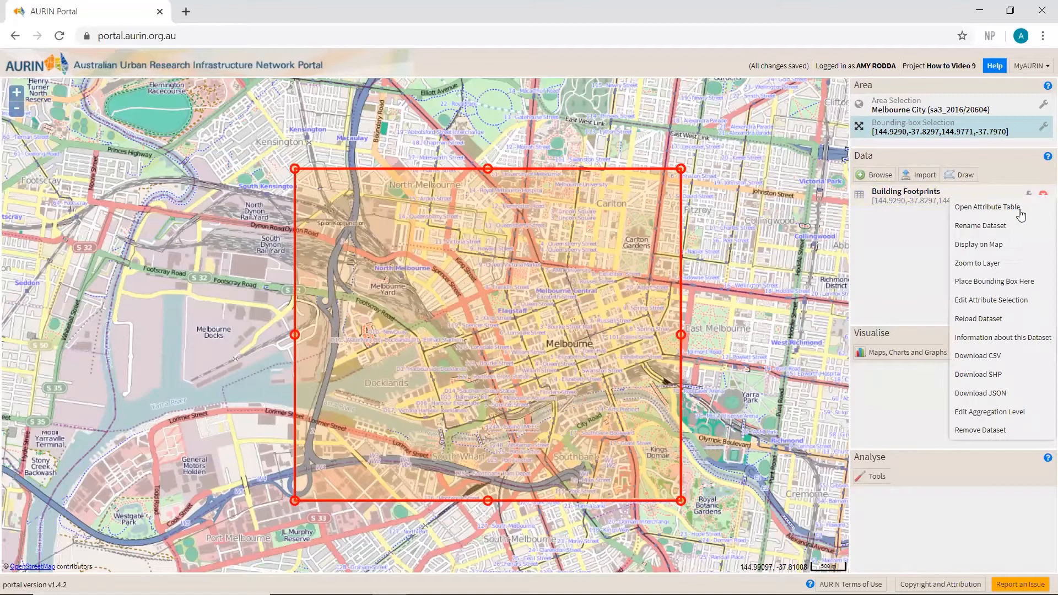
click(1011, 378)
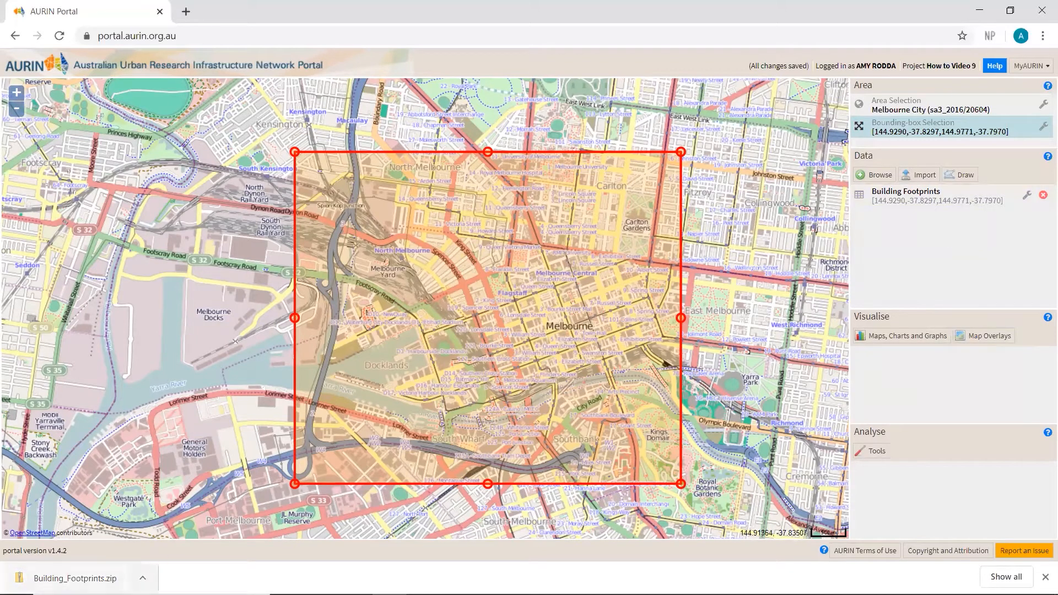
click(143, 578)
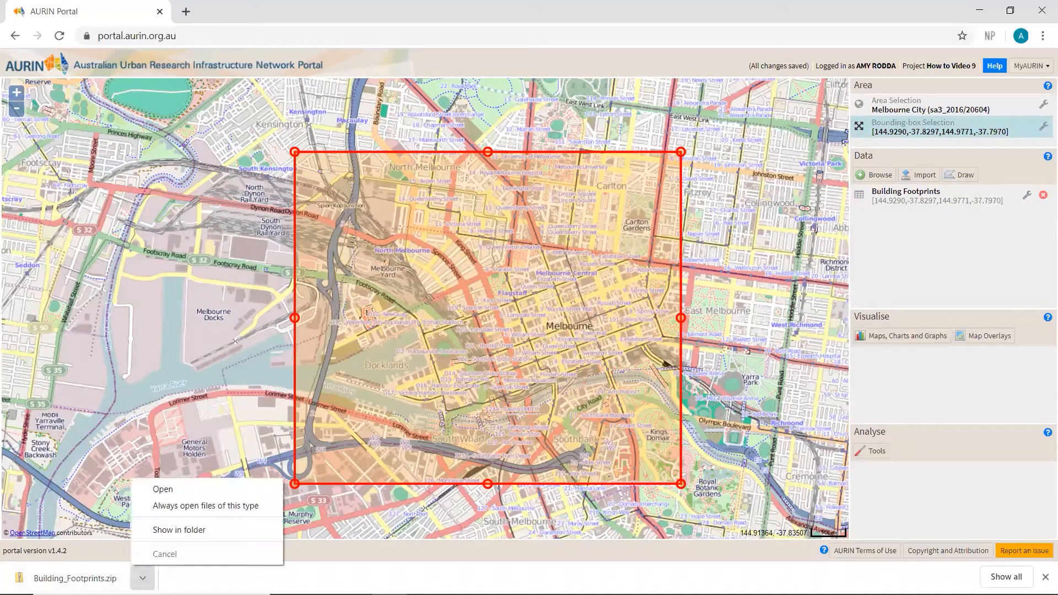
click(181, 531)
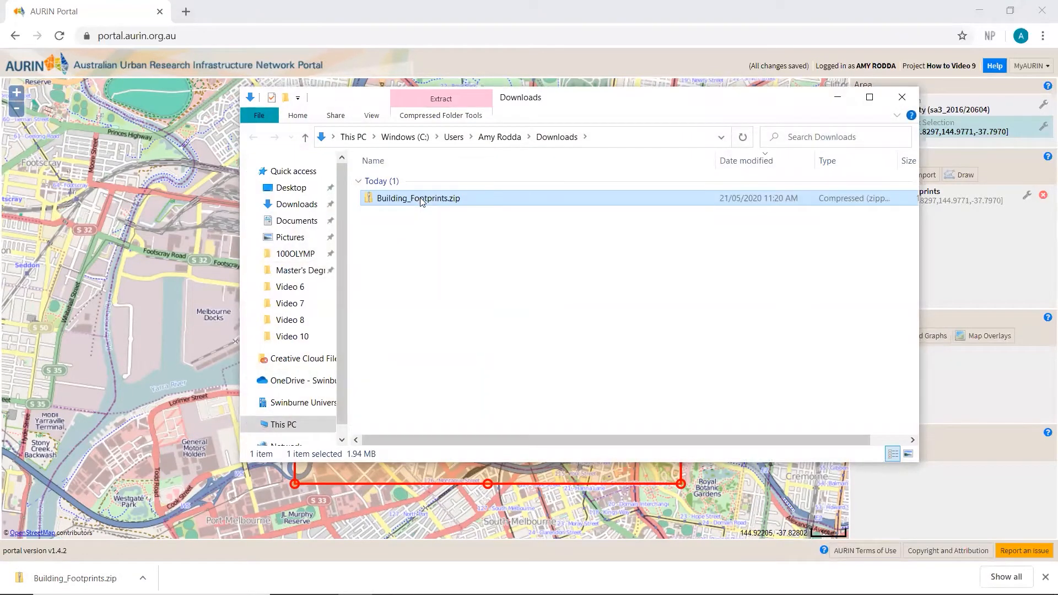
Extract all of Building_Footprints.zip into a Building_Footprints folder in Downloads and close the file window.
right_click(419, 198)
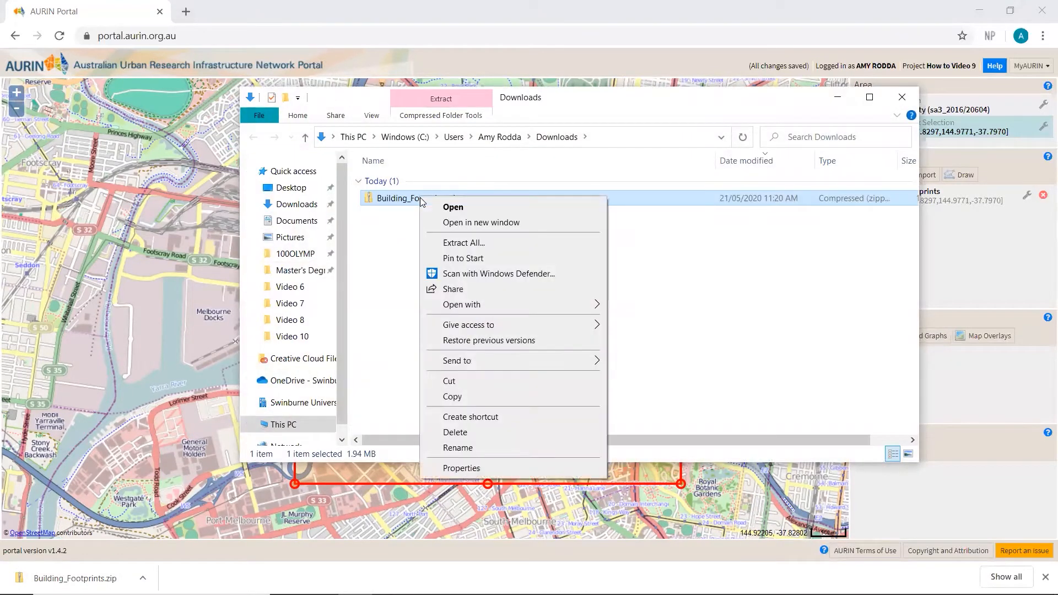
click(443, 246)
click(646, 448)
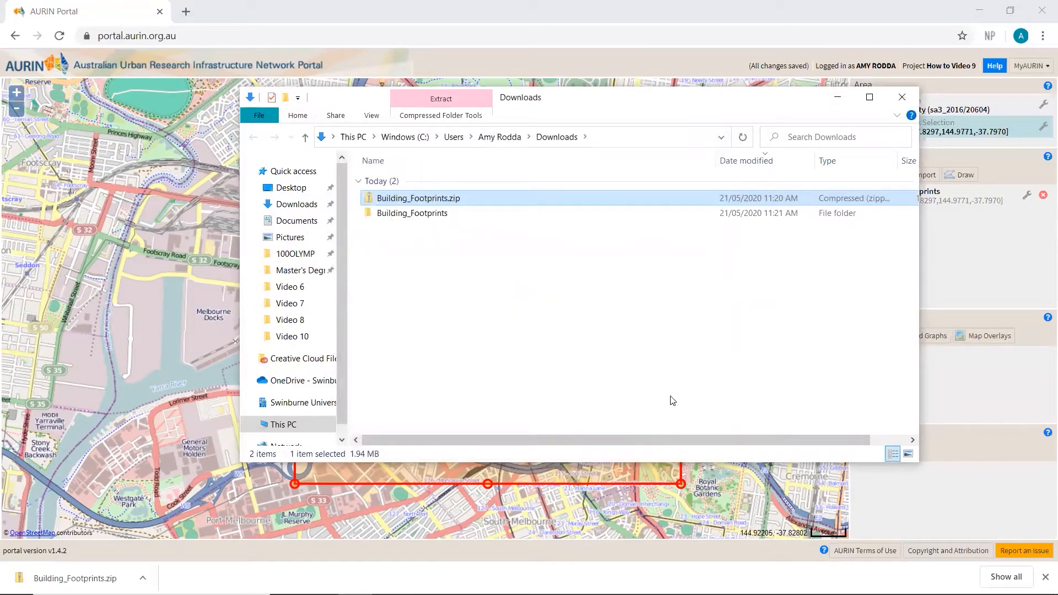
click(902, 97)
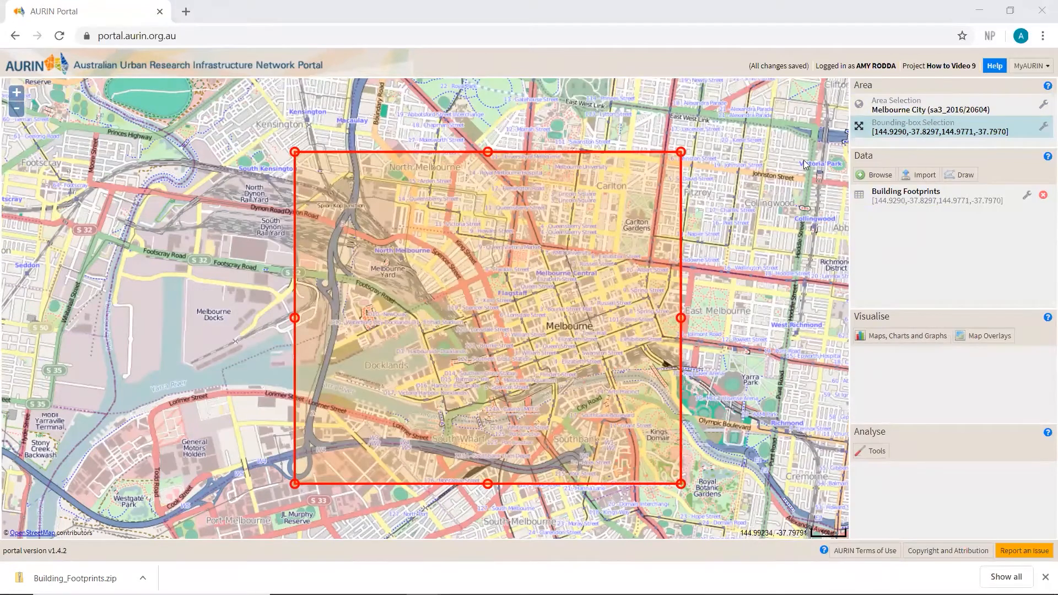
Switch to QGIS and add the polygon shapefile from the shp folder of Downloads/Building_Footprints as a layer.
click(976, 13)
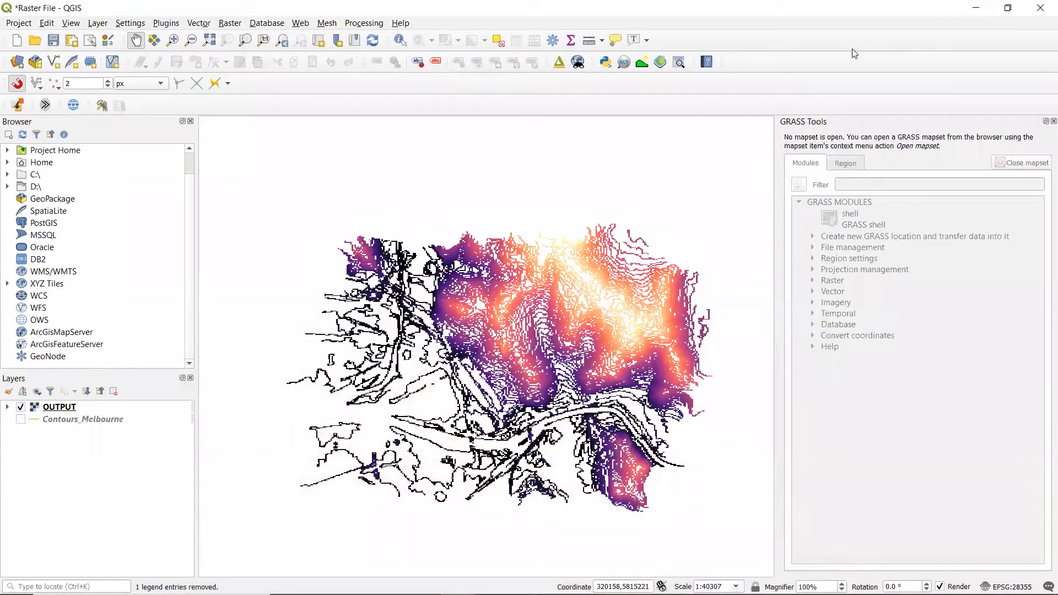
click(7, 165)
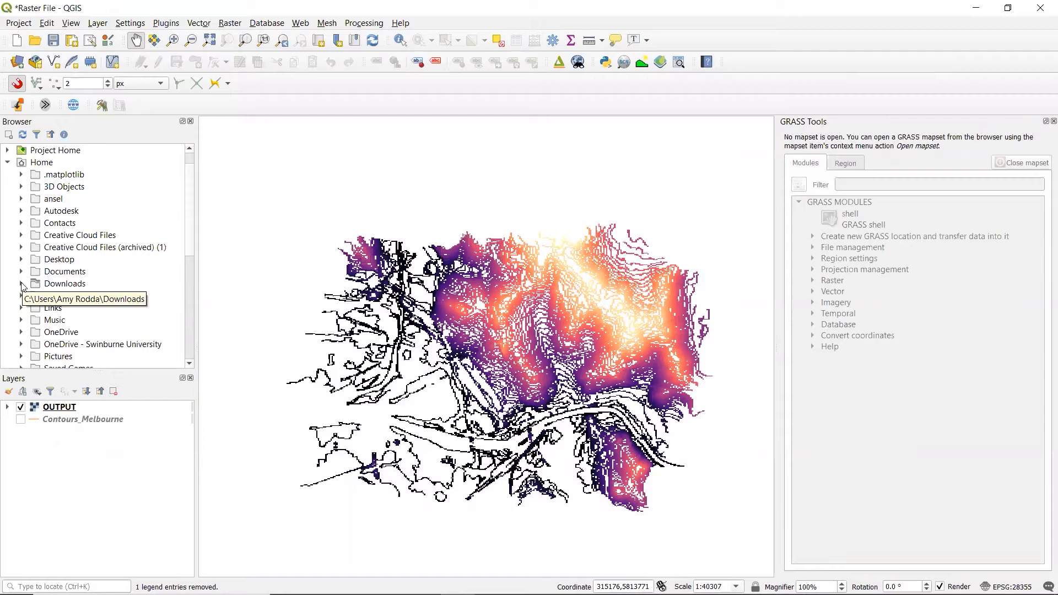
click(22, 284)
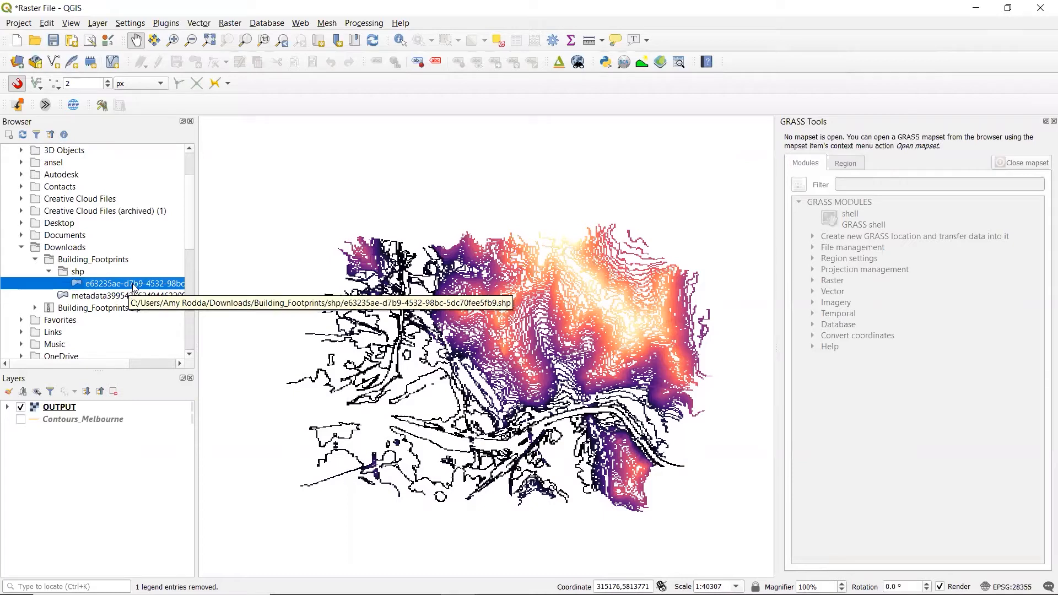
drag(133, 288, 128, 456)
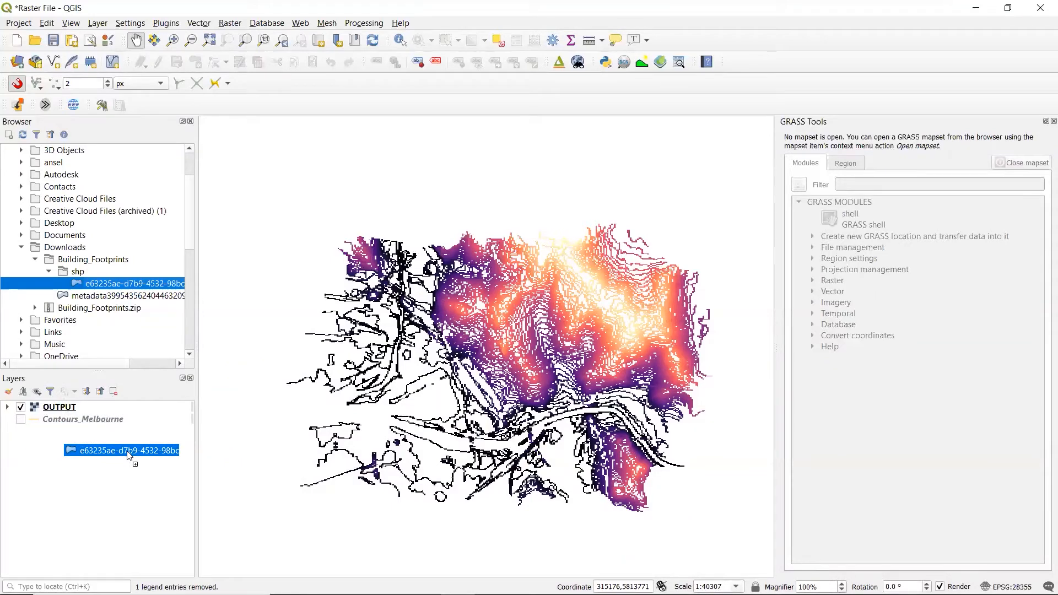
drag(127, 454, 129, 455)
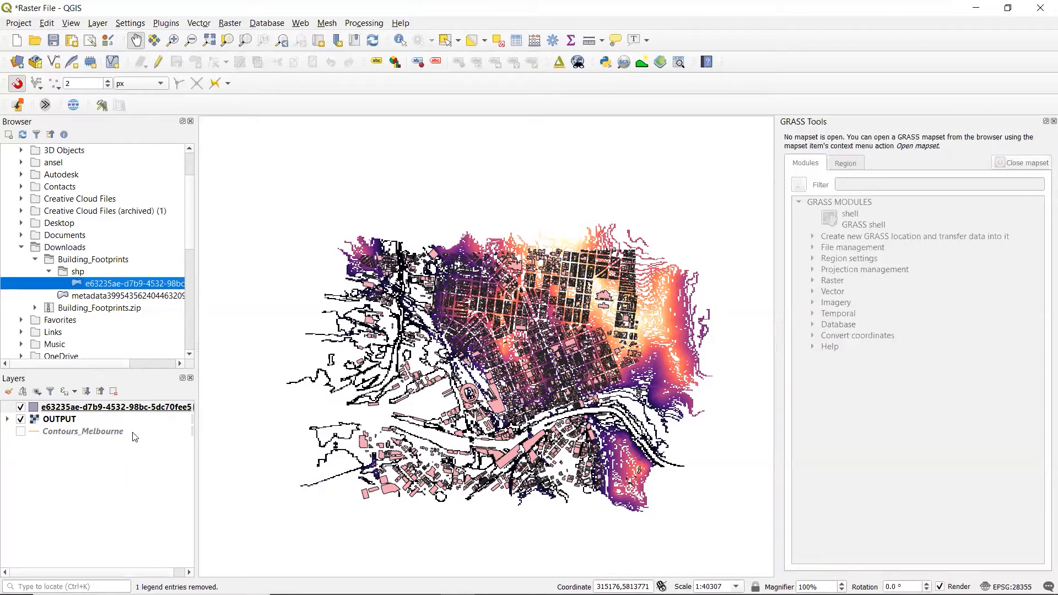
Rename the newly added shapefile layer as "Building Footprints".
mouse_move(117, 421)
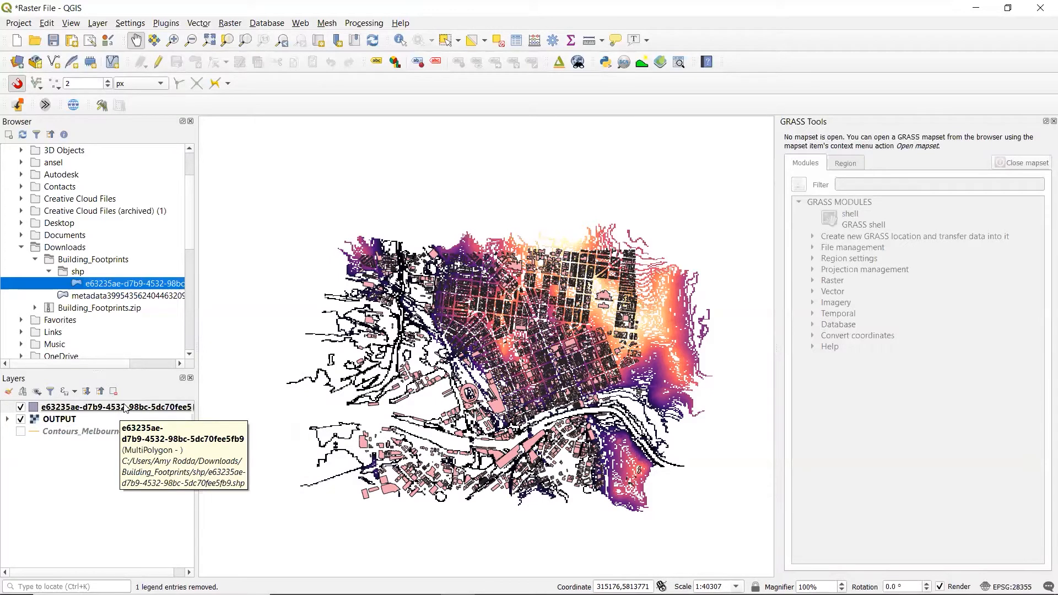
right_click(126, 408)
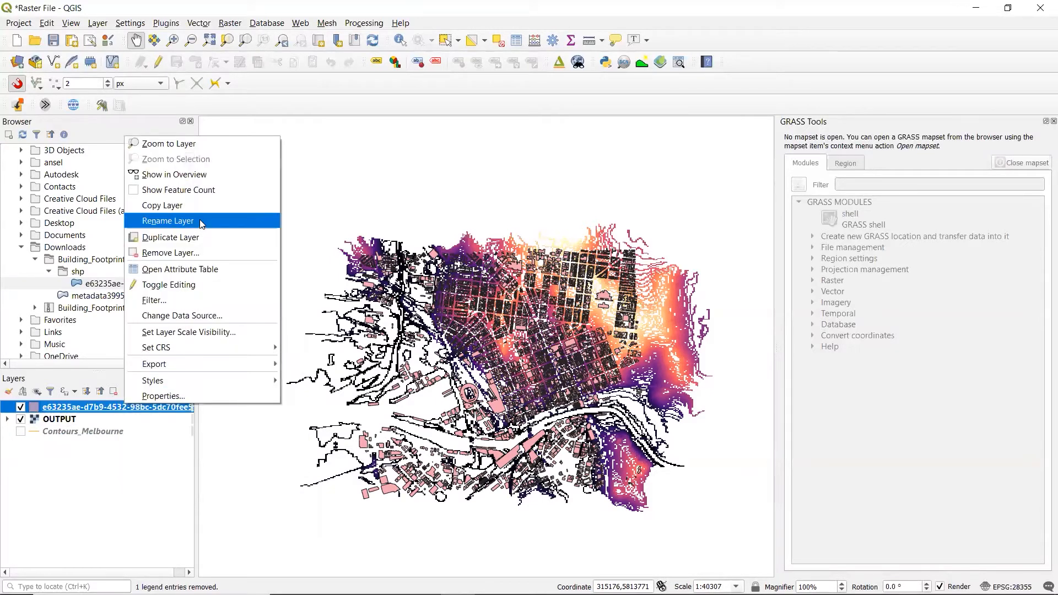
click(199, 220)
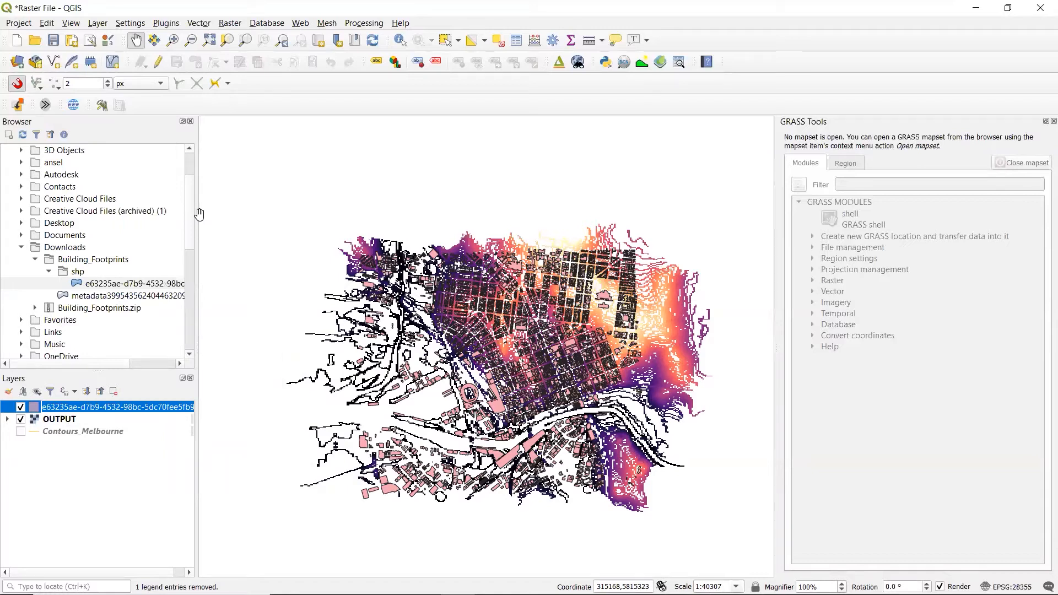
text(Build)
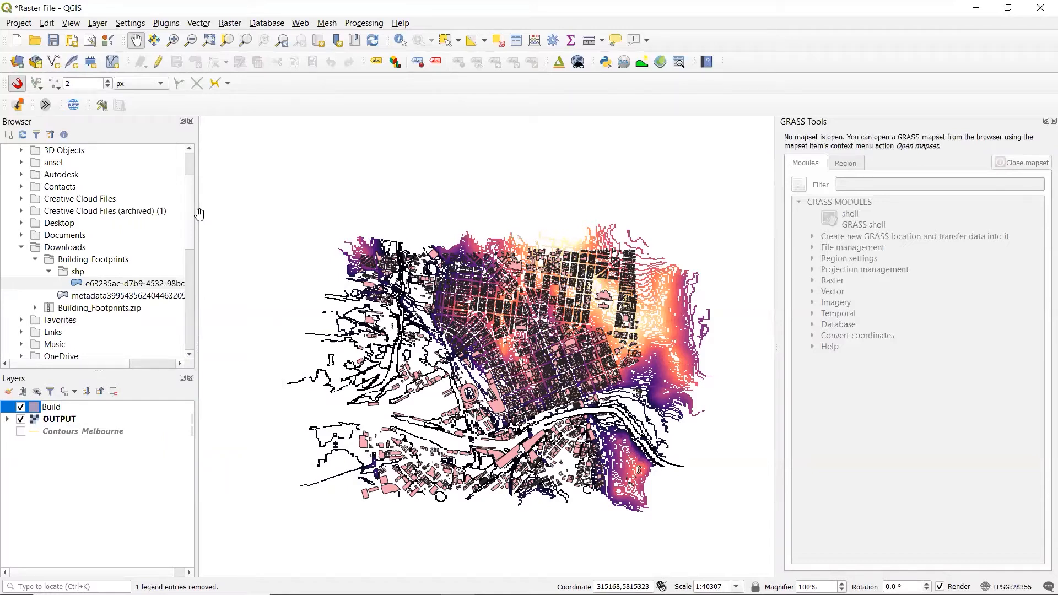
text(ing Footprints)
key(Return)
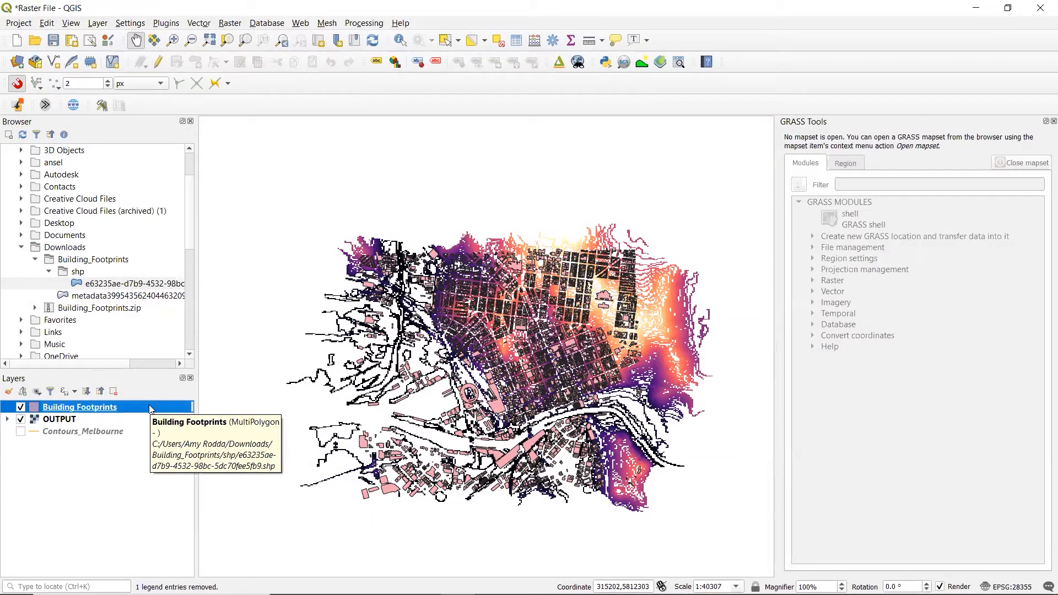
Set a provider feature filter on the Building Footprints layer with the expression "1height_av" > 0.
click(516, 42)
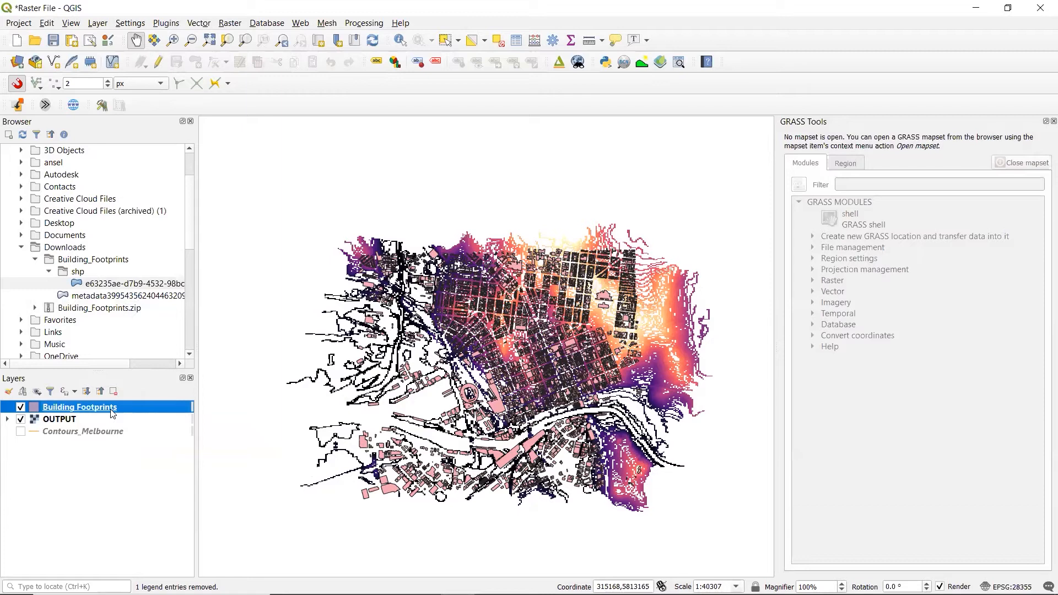
double_click(113, 412)
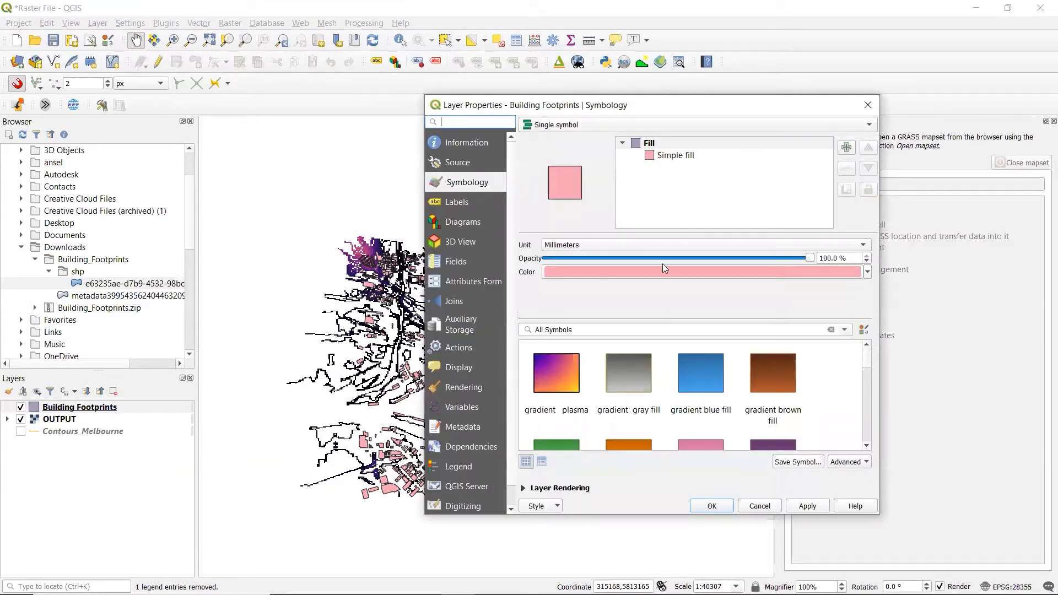
click(460, 163)
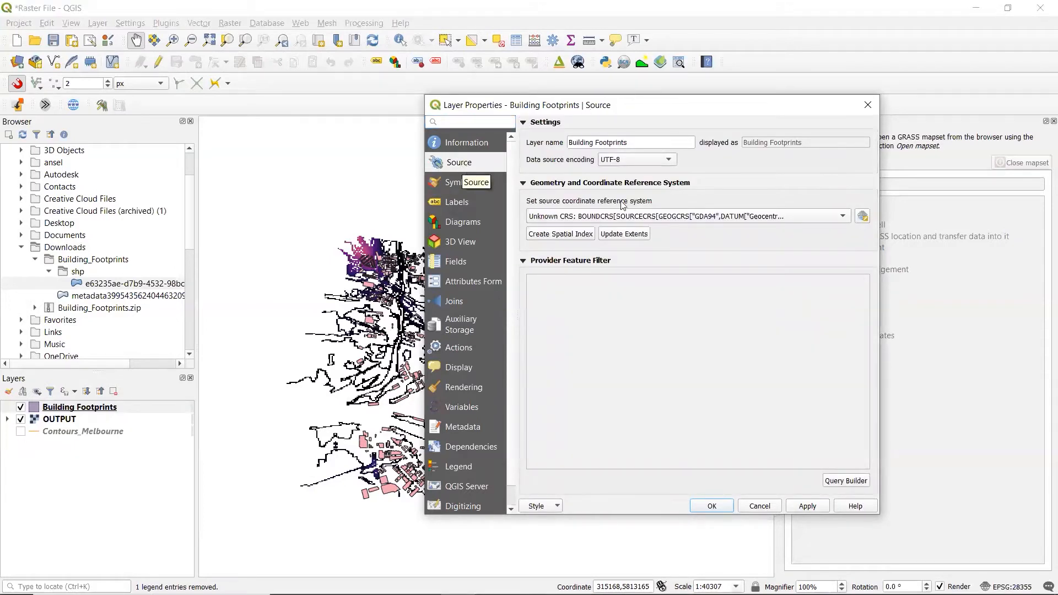
click(841, 482)
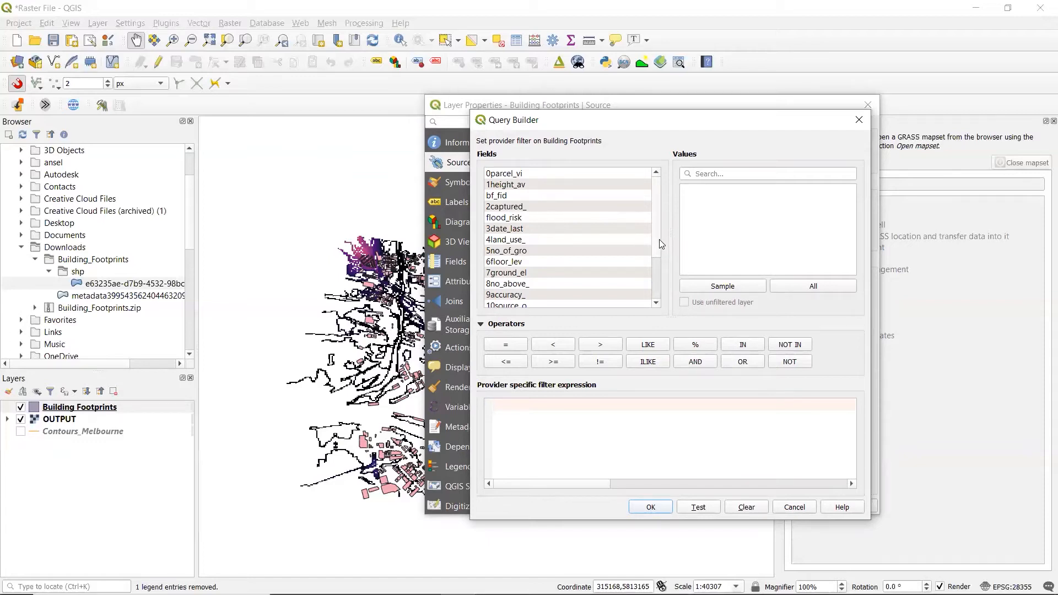
scroll(659, 245, down, 2)
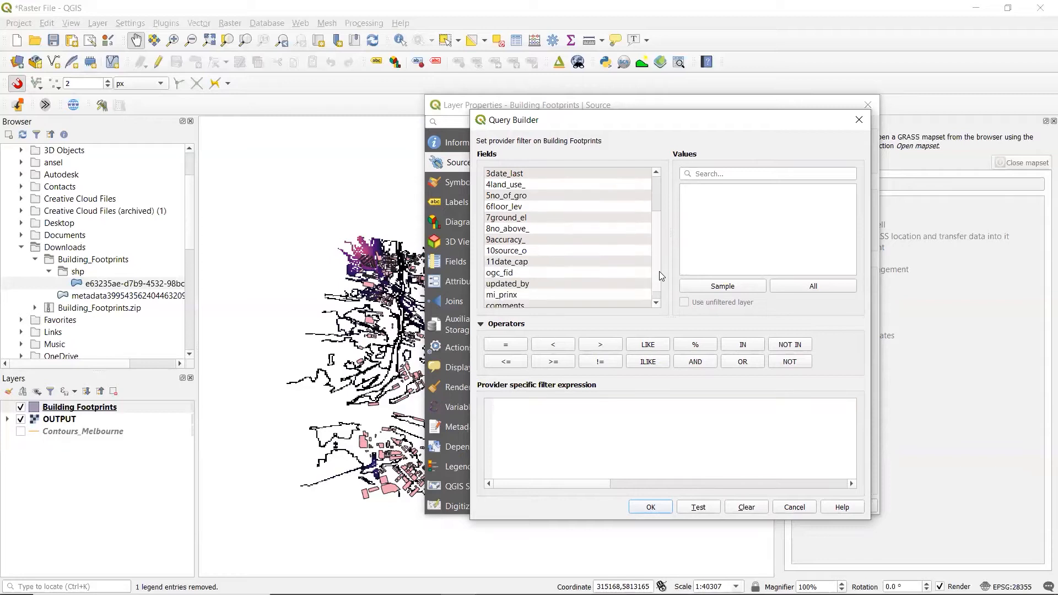
scroll(662, 217, up, 2)
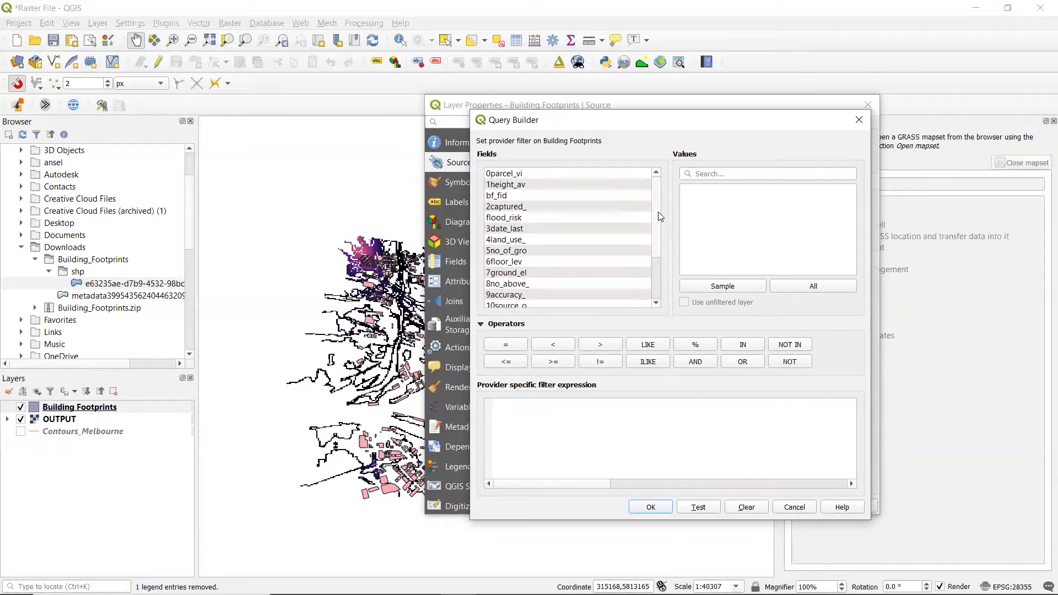
click(535, 182)
double_click(534, 184)
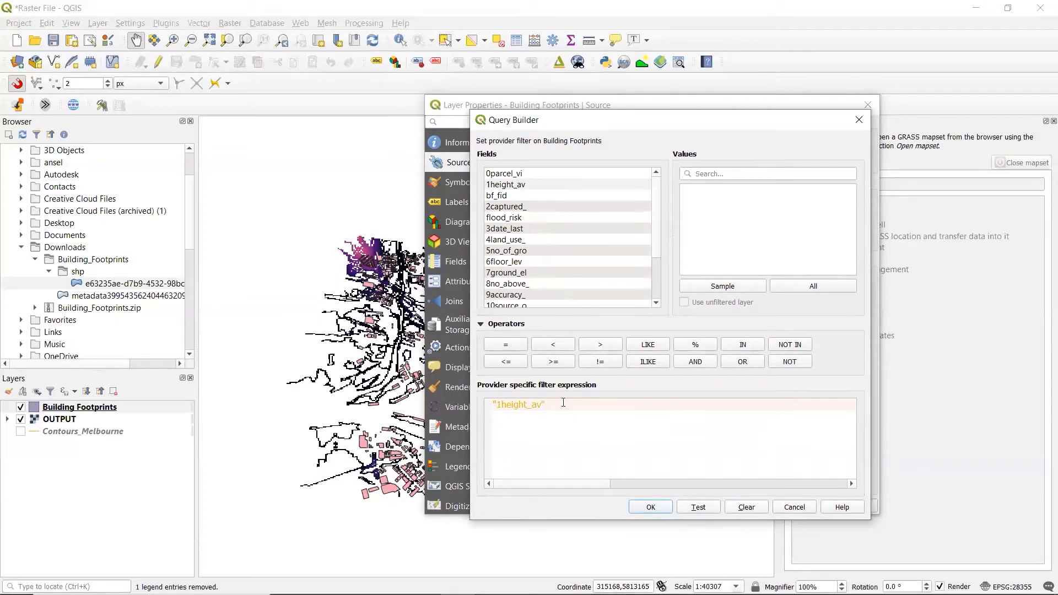
text(> 0)
click(659, 508)
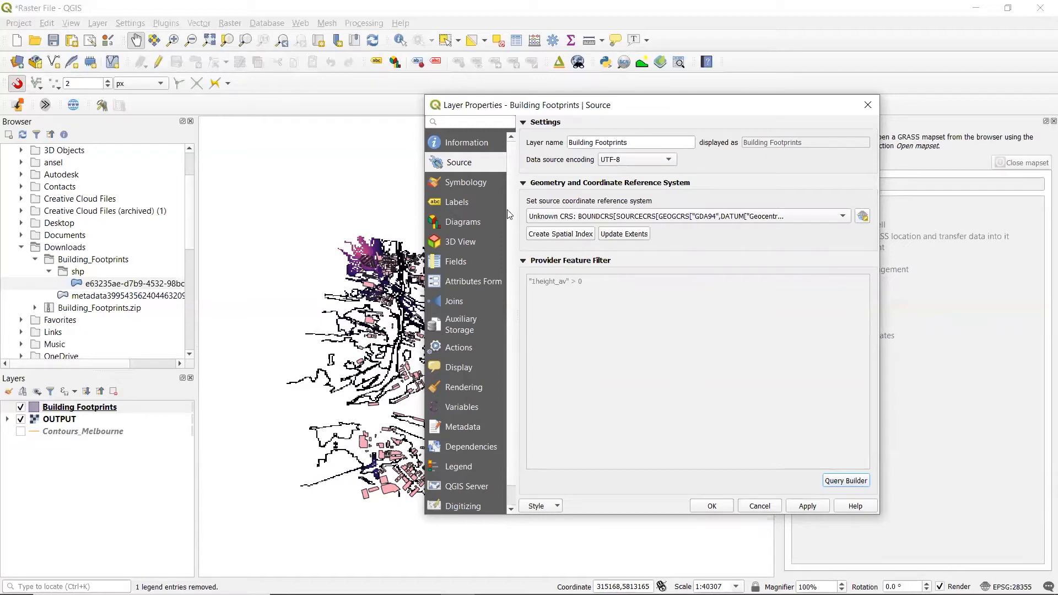
Set the Building Footprints symbology to Categorized, with the land-use field 4land_use_ as the value.
click(449, 184)
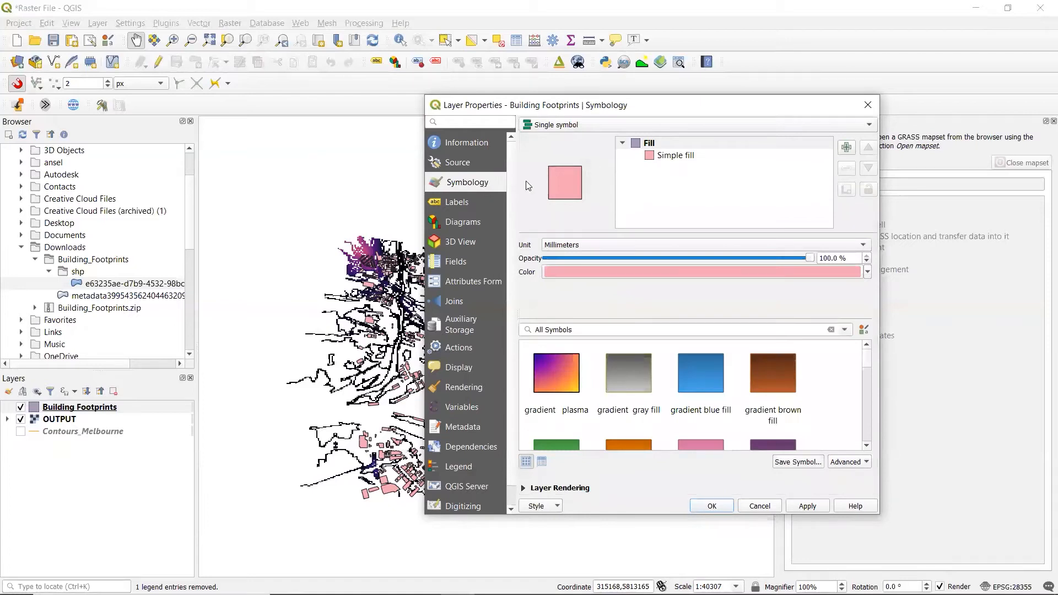
click(573, 128)
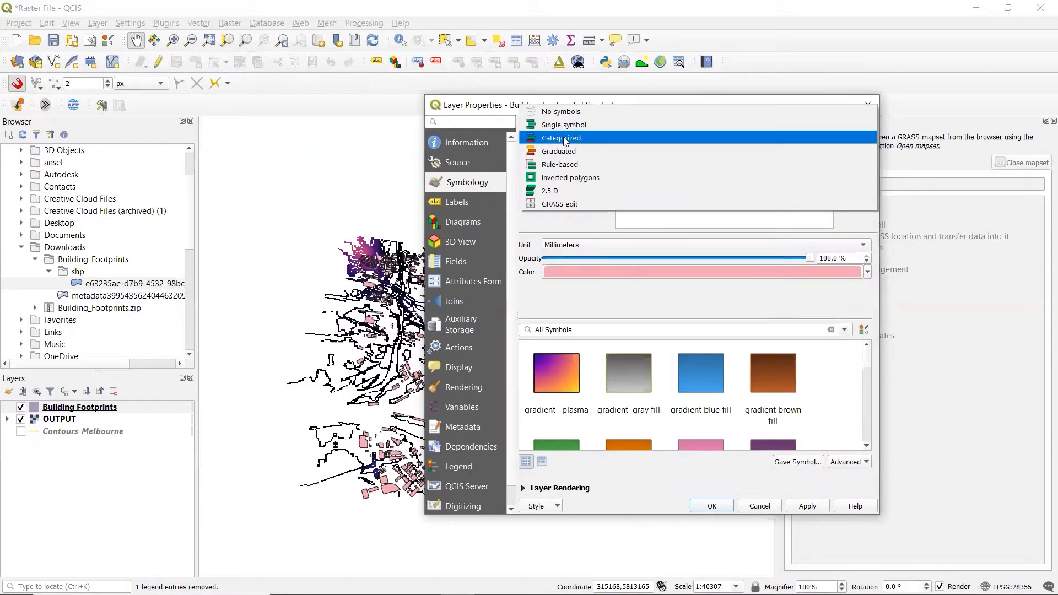
click(565, 139)
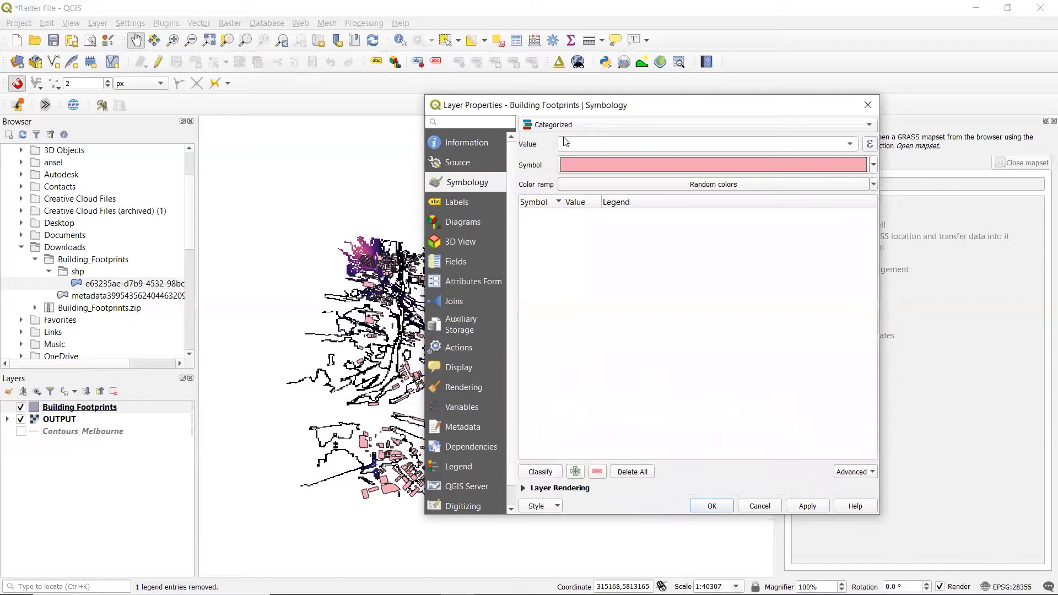
click(854, 146)
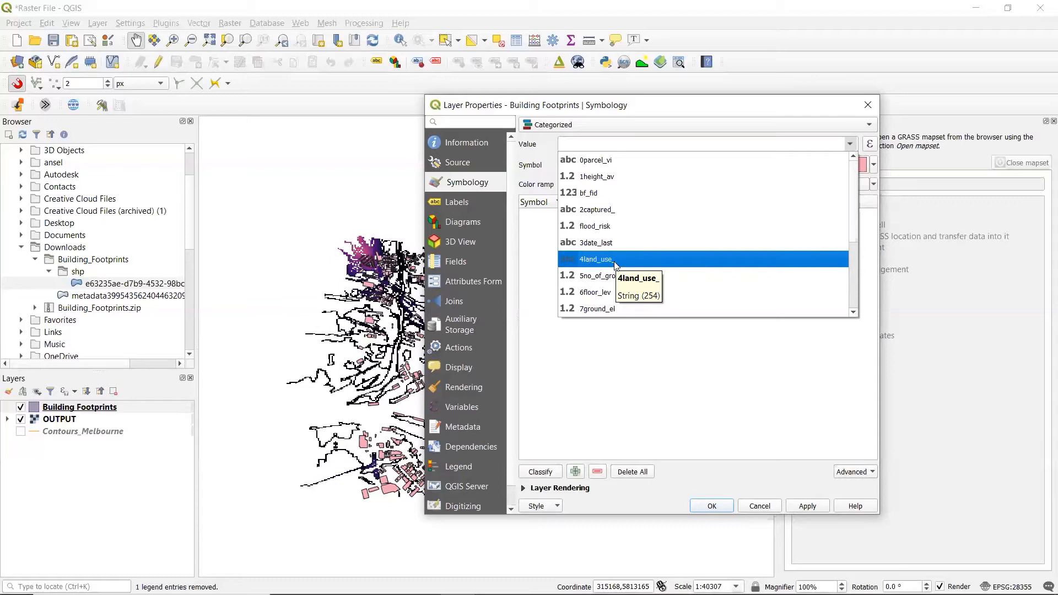
click(615, 259)
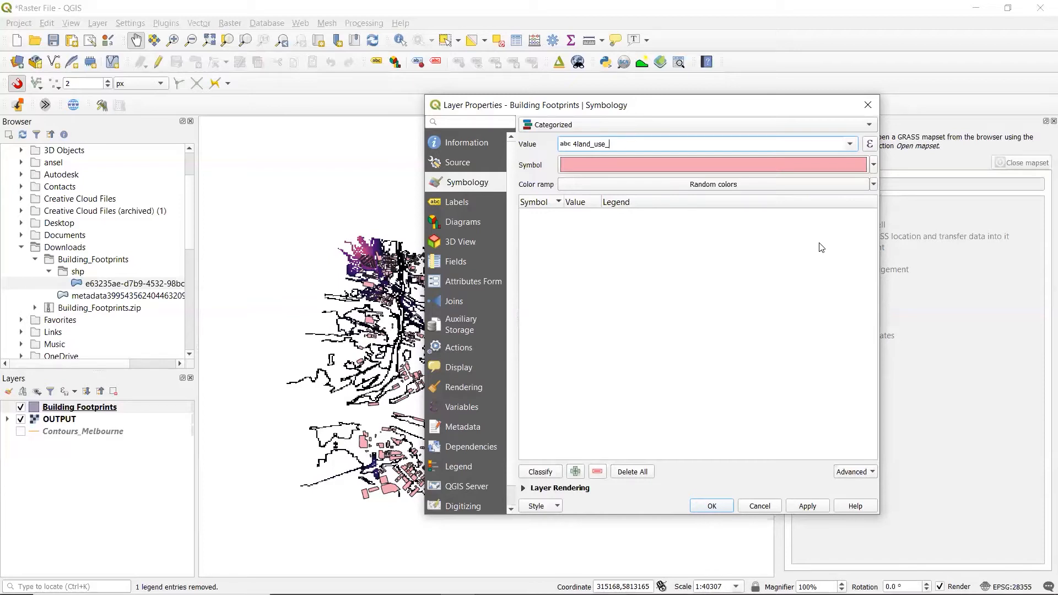
Assign the Magma color ramp, classify the land-use categories and apply the layer's symbology.
click(874, 185)
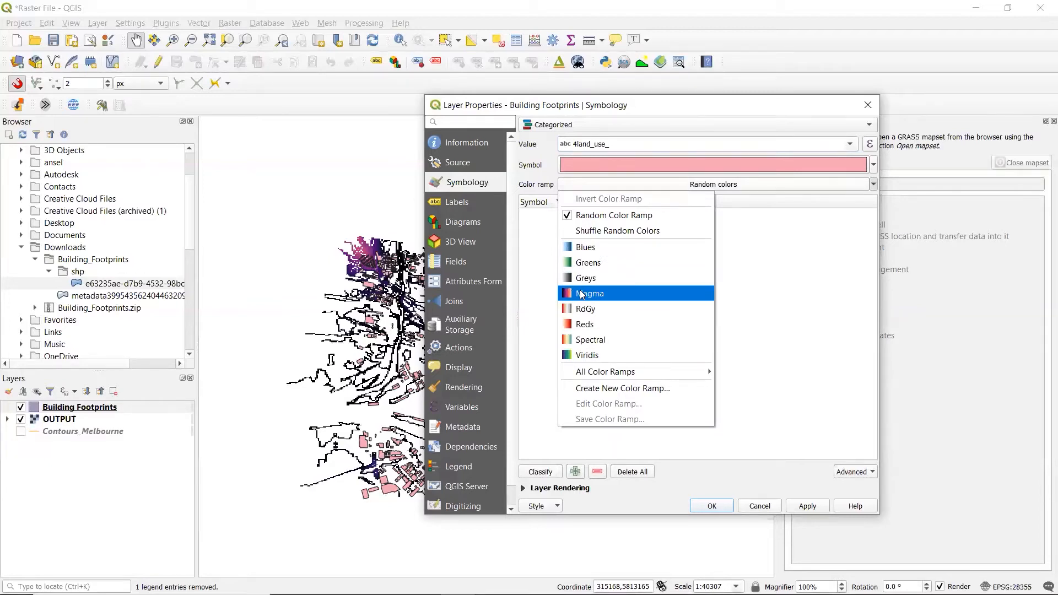
click(582, 295)
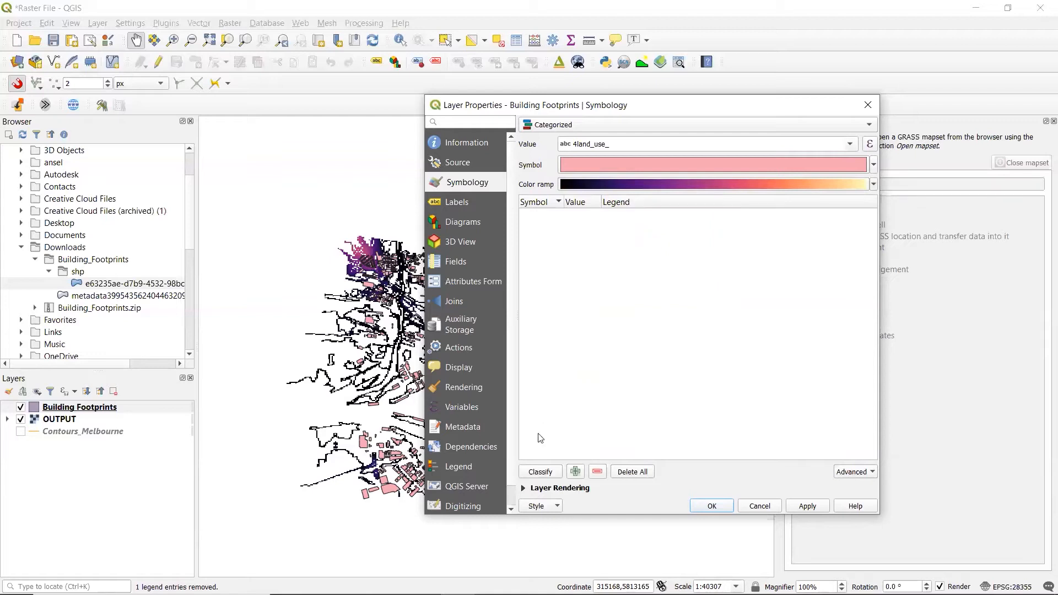
click(539, 474)
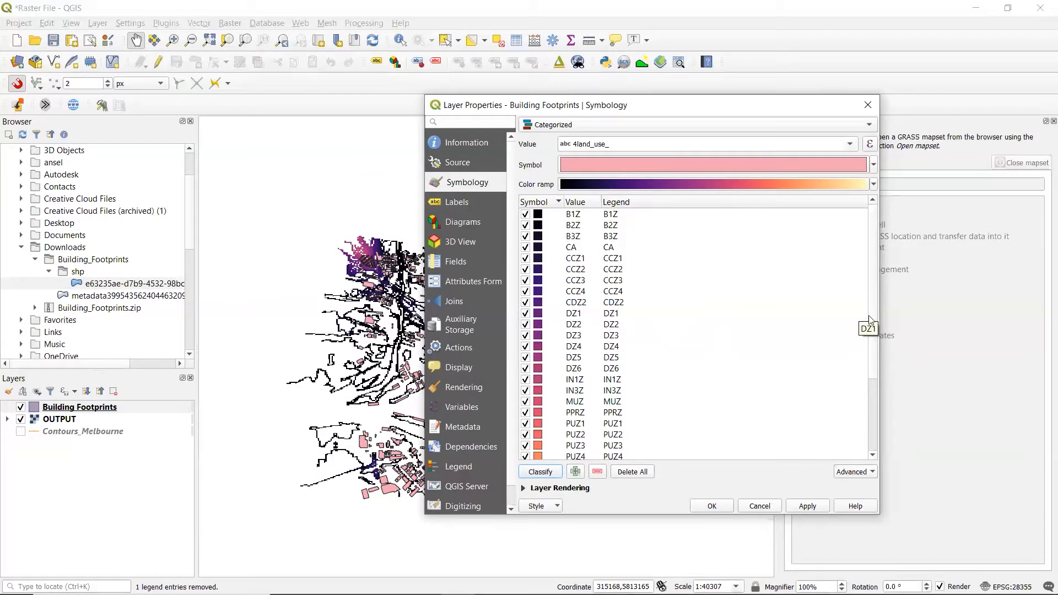
drag(874, 300, 884, 388)
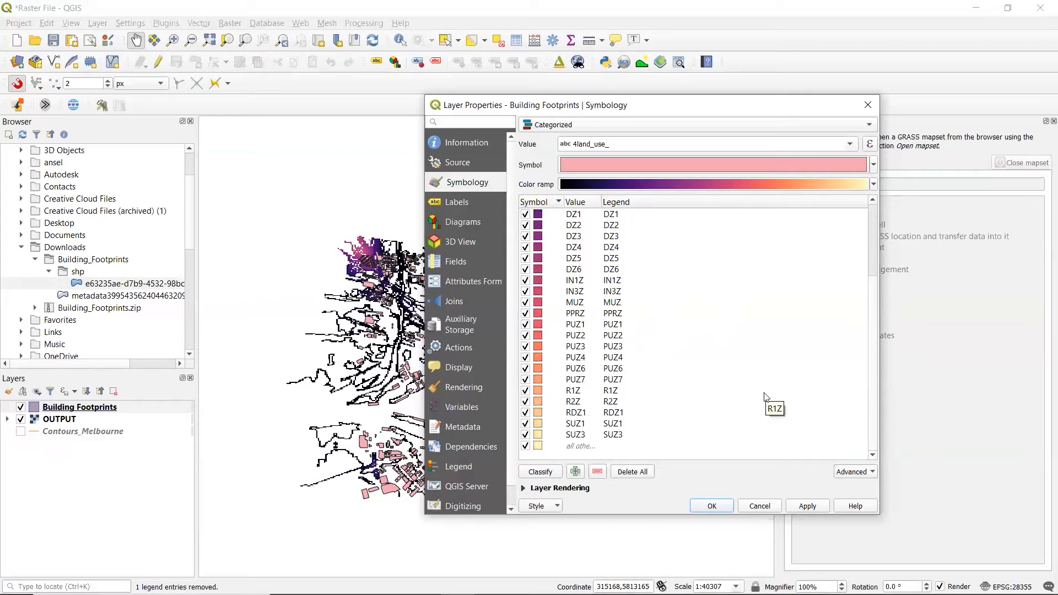
click(712, 507)
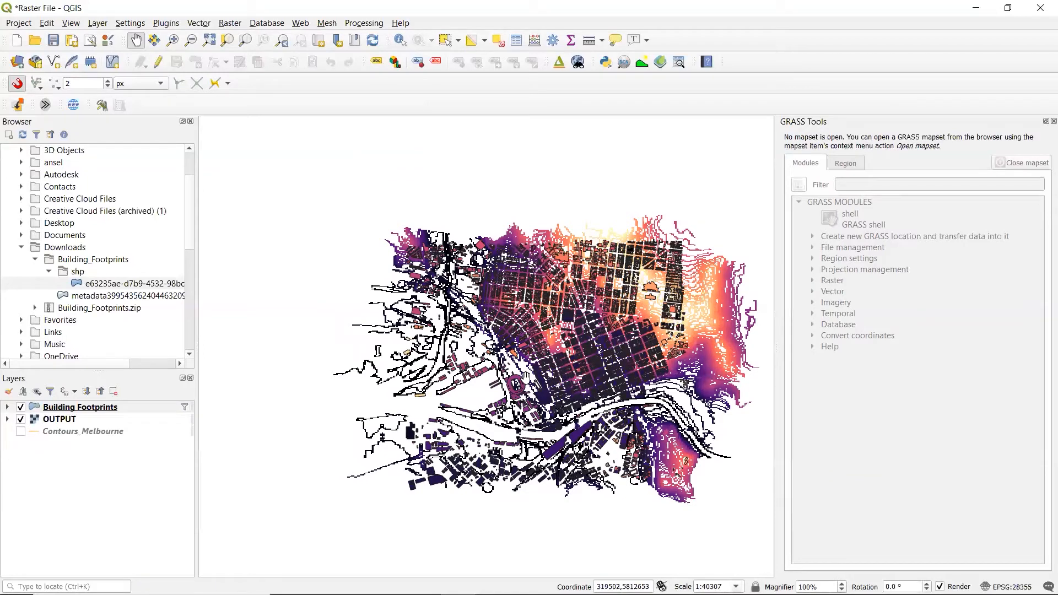
Search the plugin manager for QGIS2threejs and check that the plugin is installed and enabled.
click(167, 23)
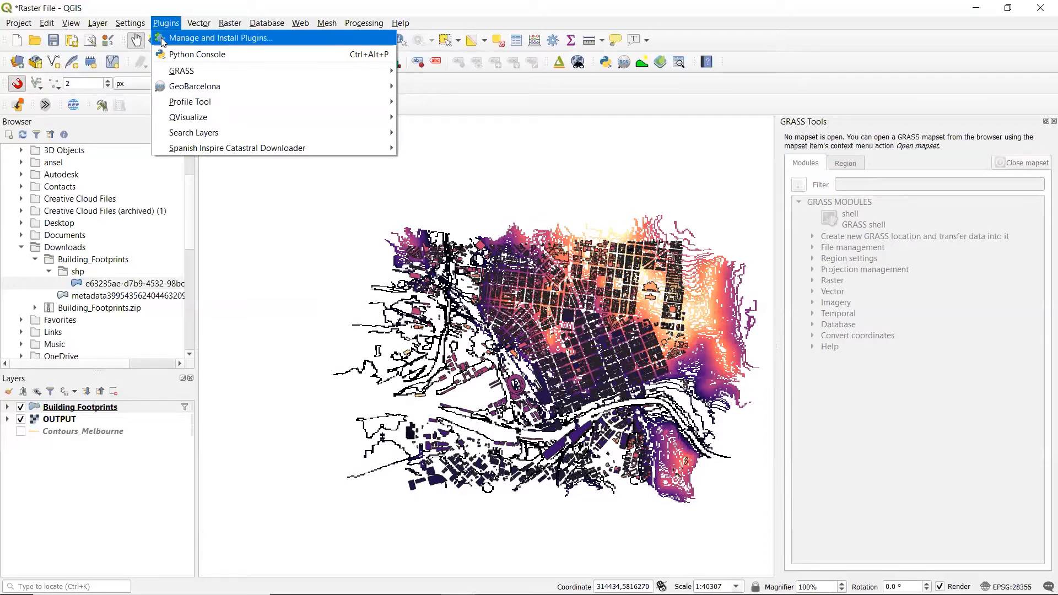
click(163, 39)
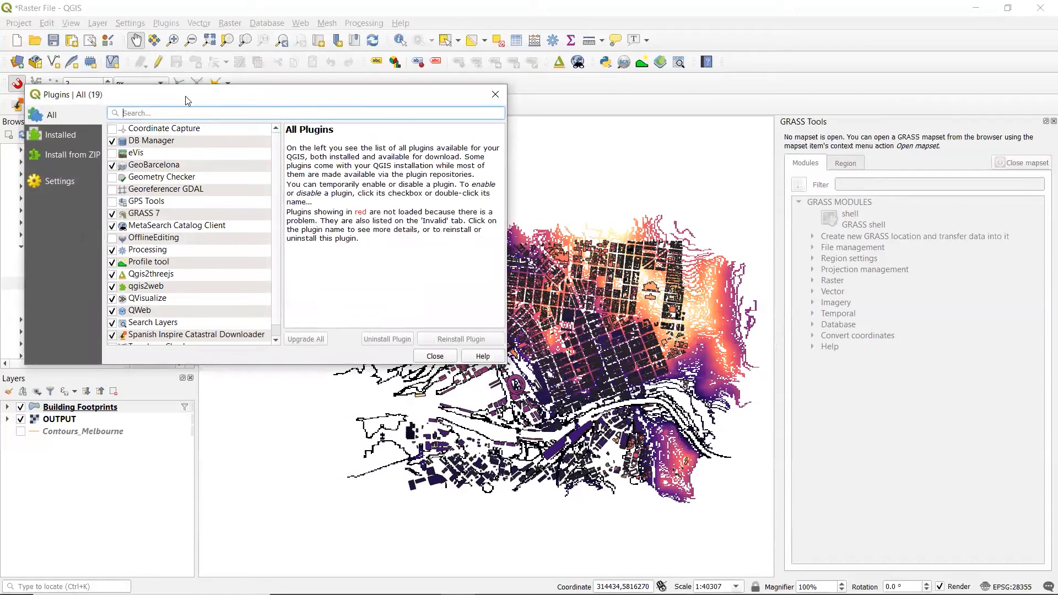
drag(186, 101, 394, 114)
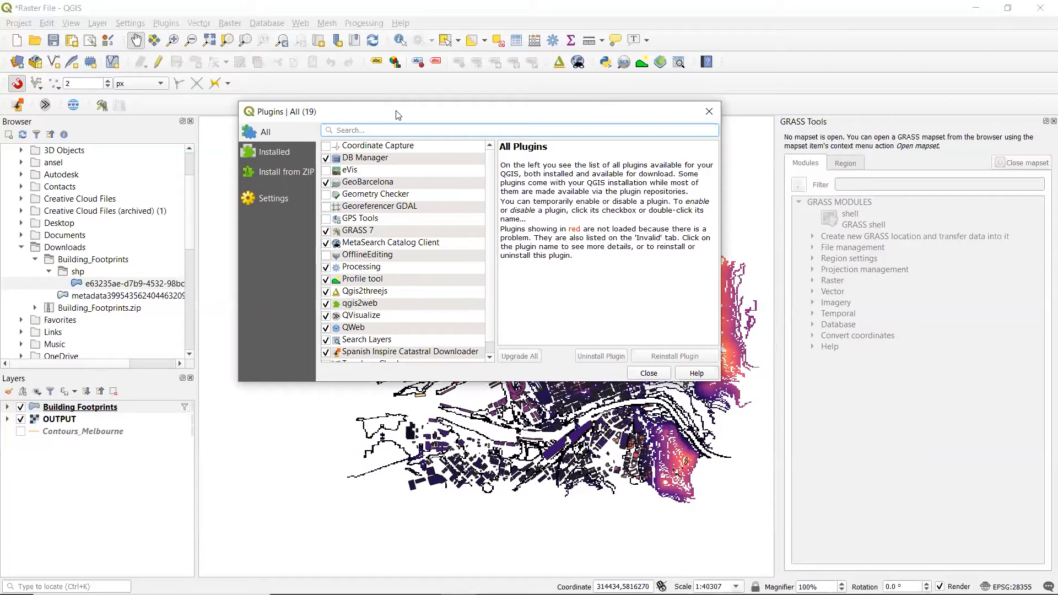
text(QGIS)
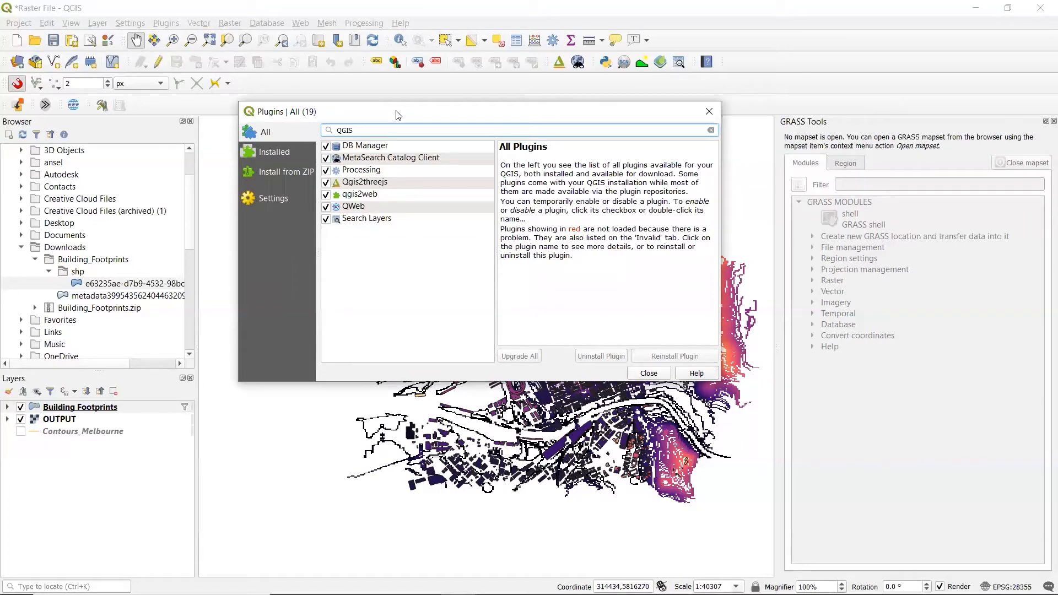
text(2thr)
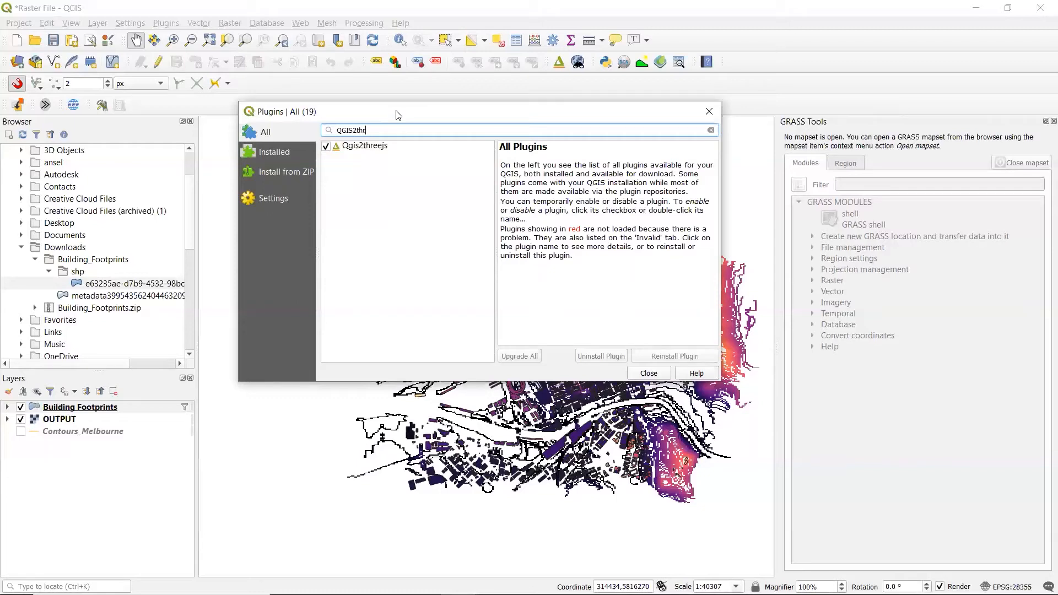
text(eejs)
click(360, 148)
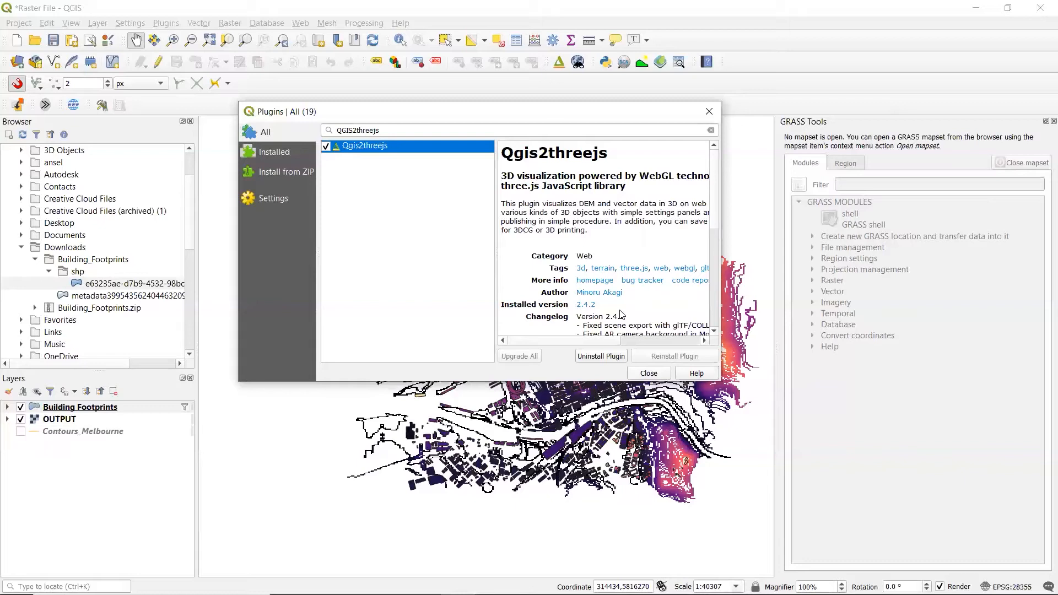
click(643, 374)
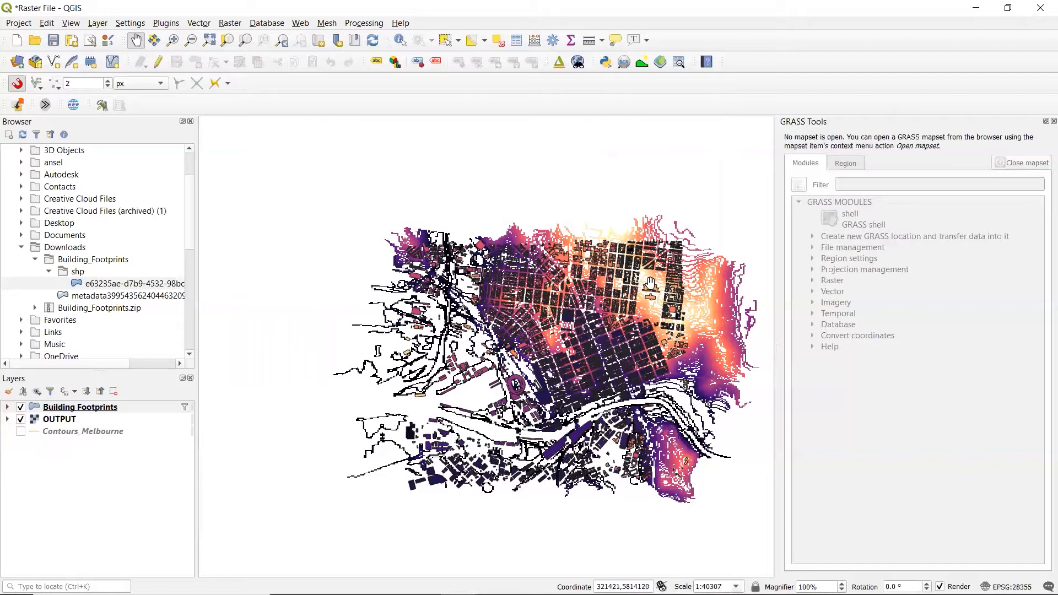
Preview the current map as a 3D scene in the Qgis2threejs Exporter, then close the exporter.
click(563, 69)
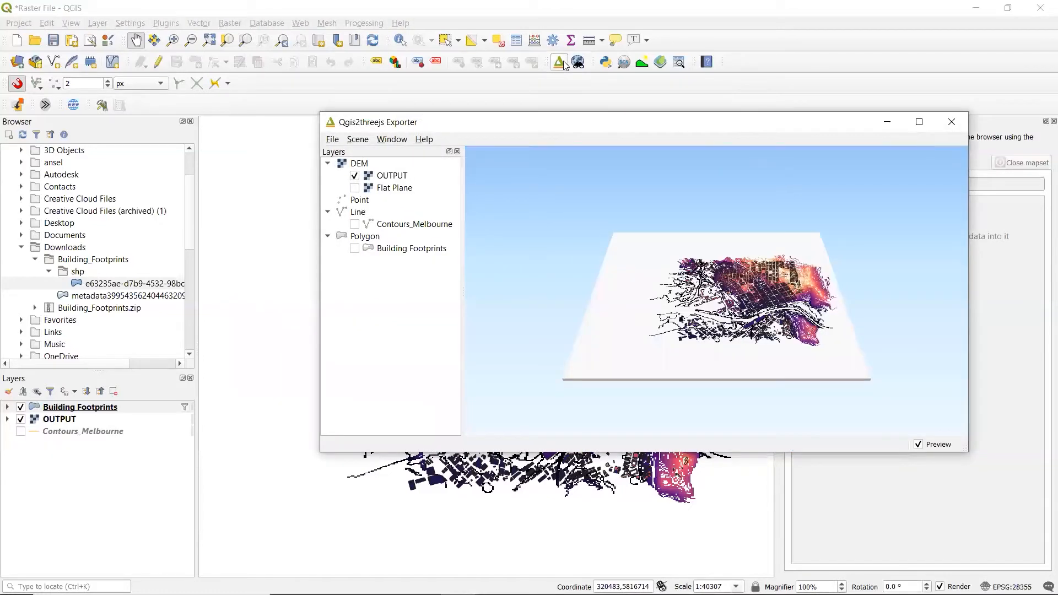
scroll(854, 355, up, 3)
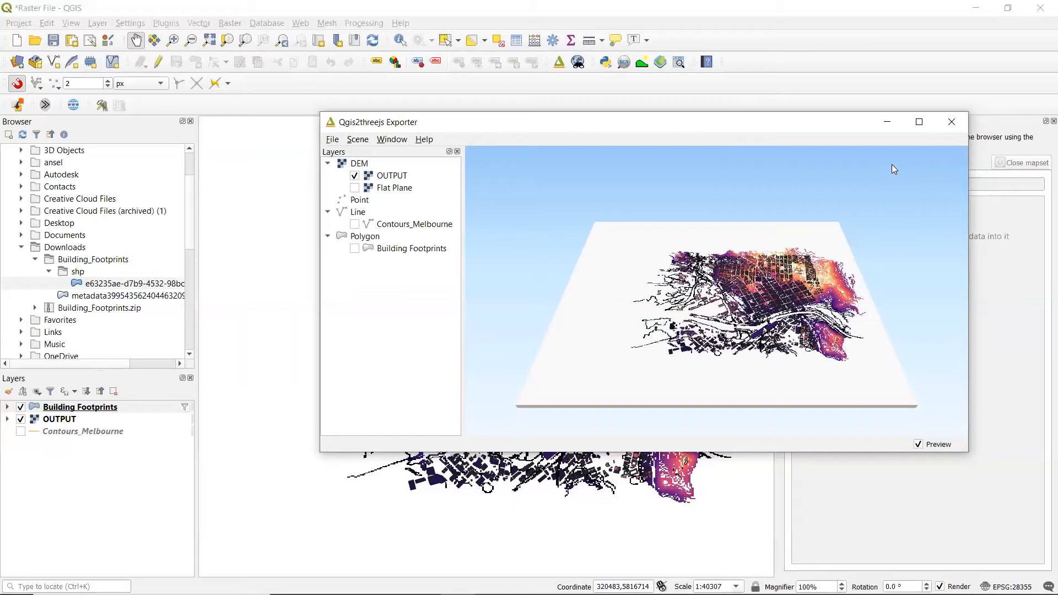
click(953, 121)
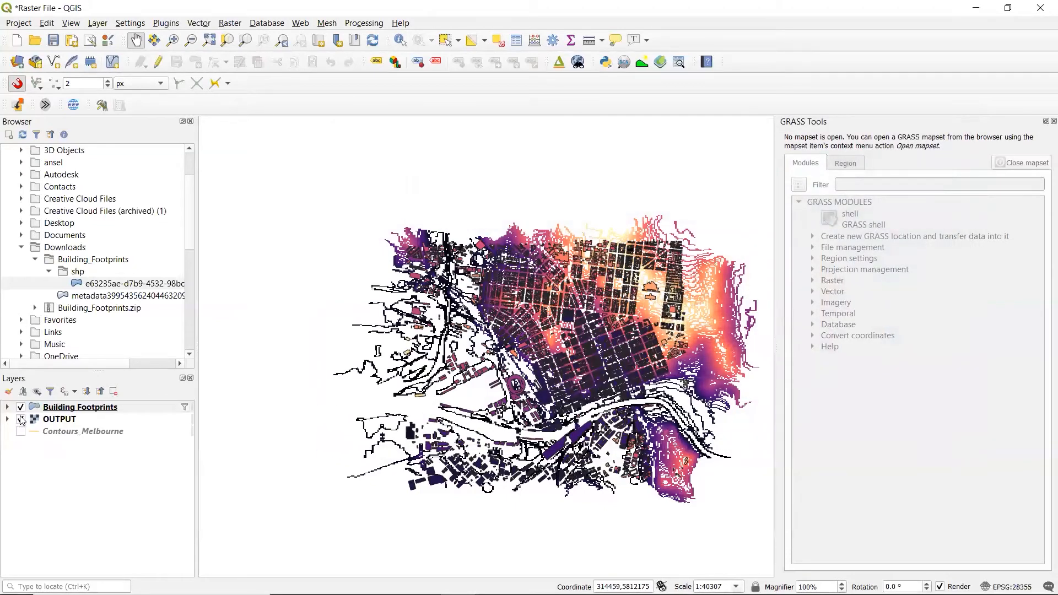
Hide the OUTPUT raster in the map and reopen the scene in the Qgis2threejs Exporter.
click(20, 420)
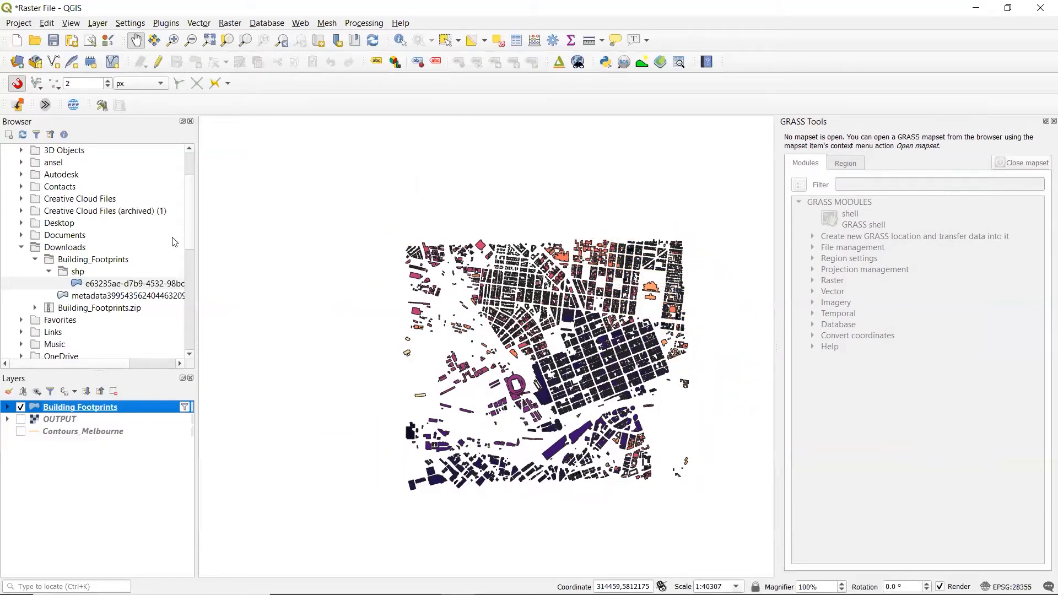
click(559, 62)
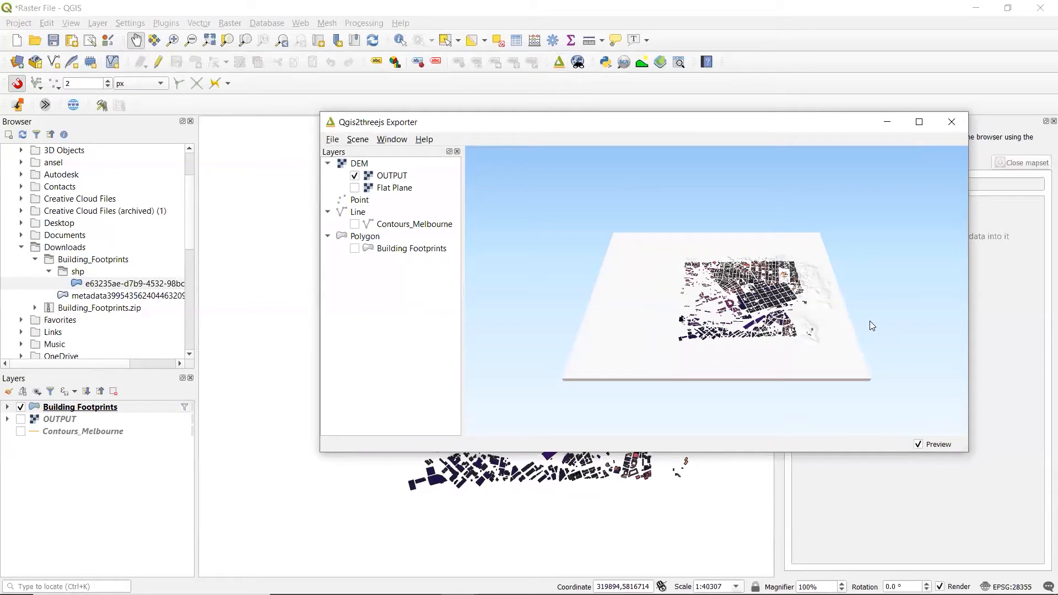
scroll(870, 325, up, 2)
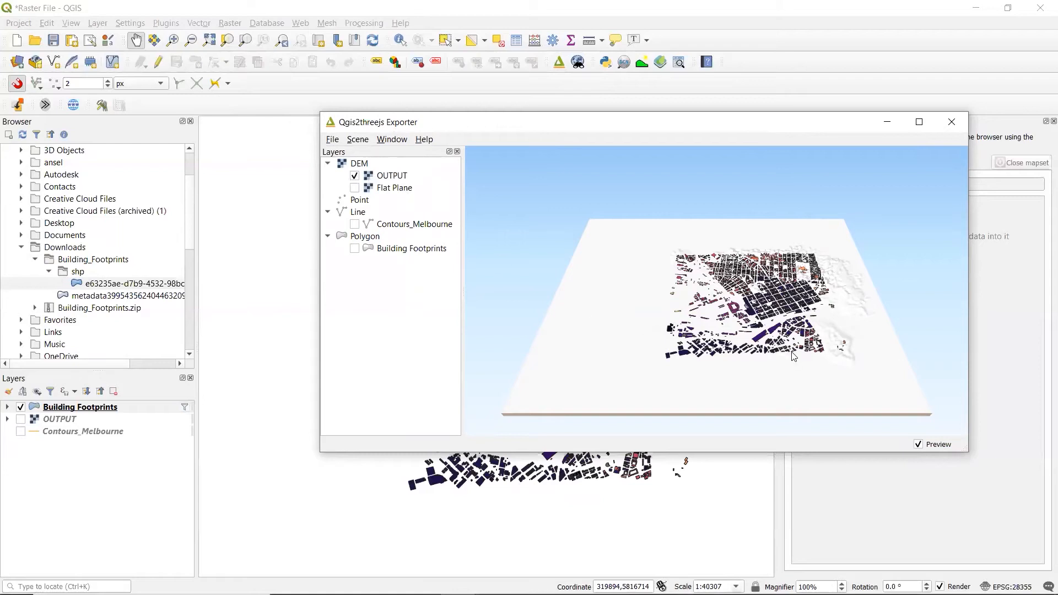
scroll(908, 351, up, 1)
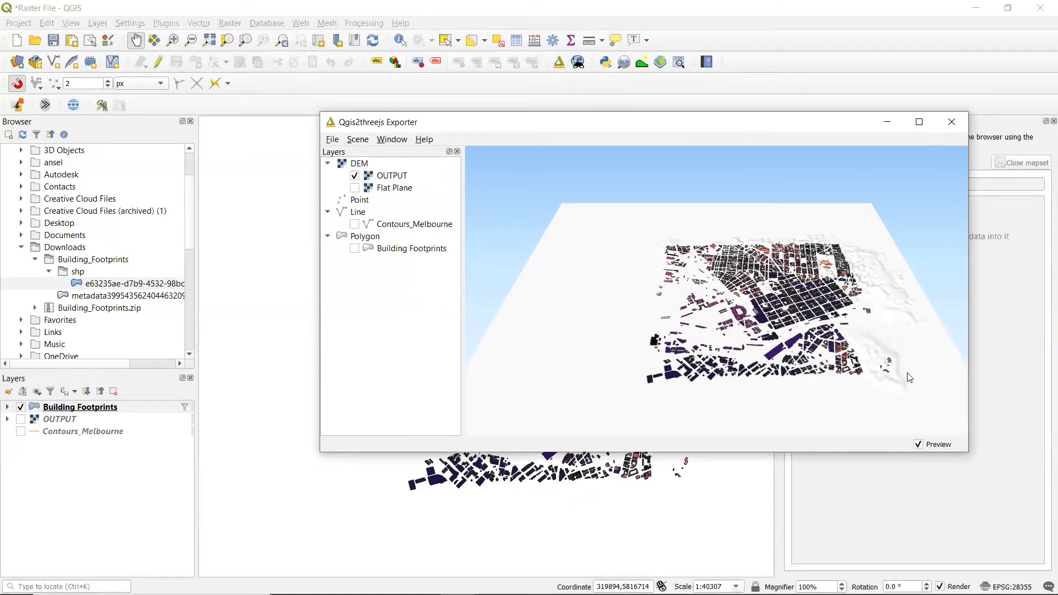
scroll(910, 377, down, 4)
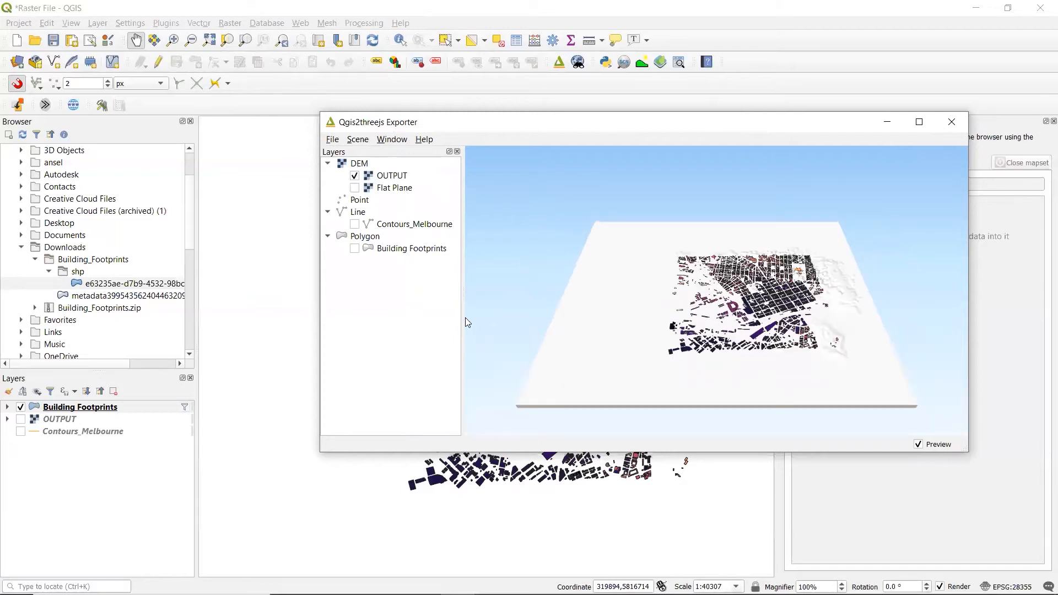
Set the exporter's Building Footprints object type to Extruded and its Z coordinate mode to Relative to "OUTPUT" layer.
double_click(394, 249)
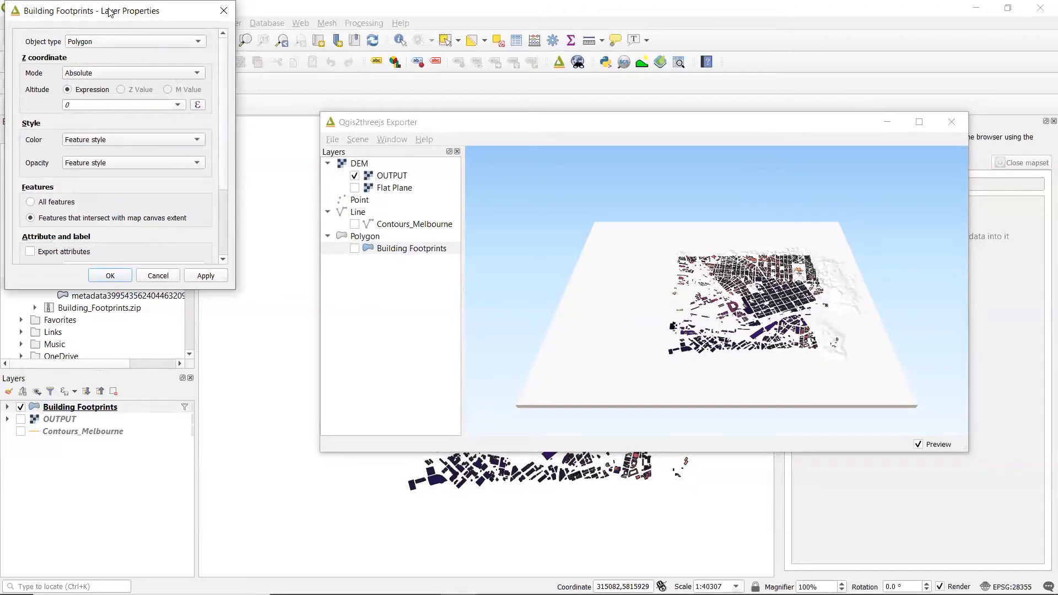
drag(110, 10, 613, 141)
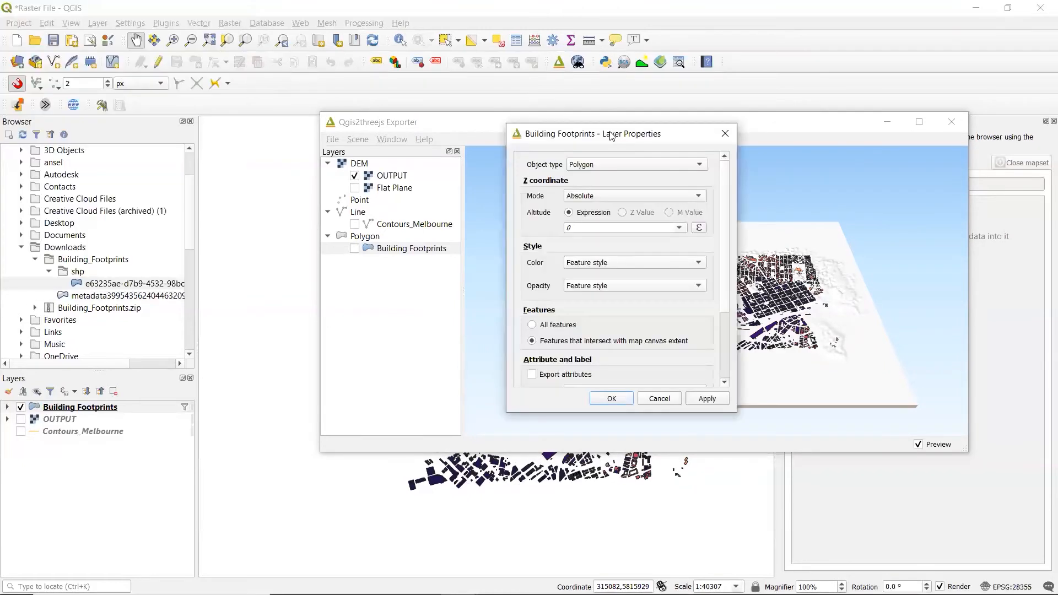
click(613, 161)
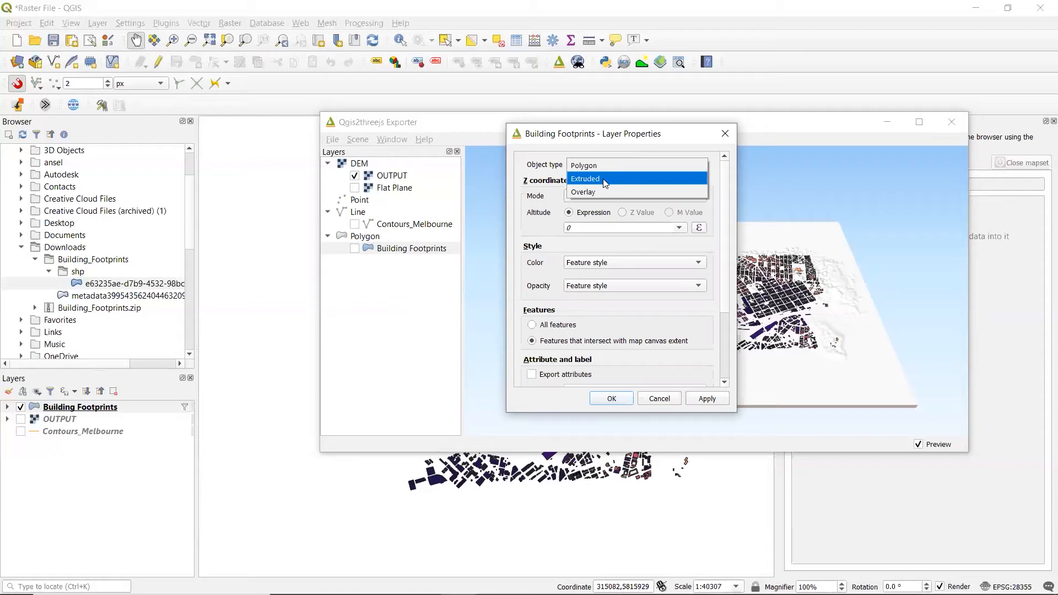
click(605, 179)
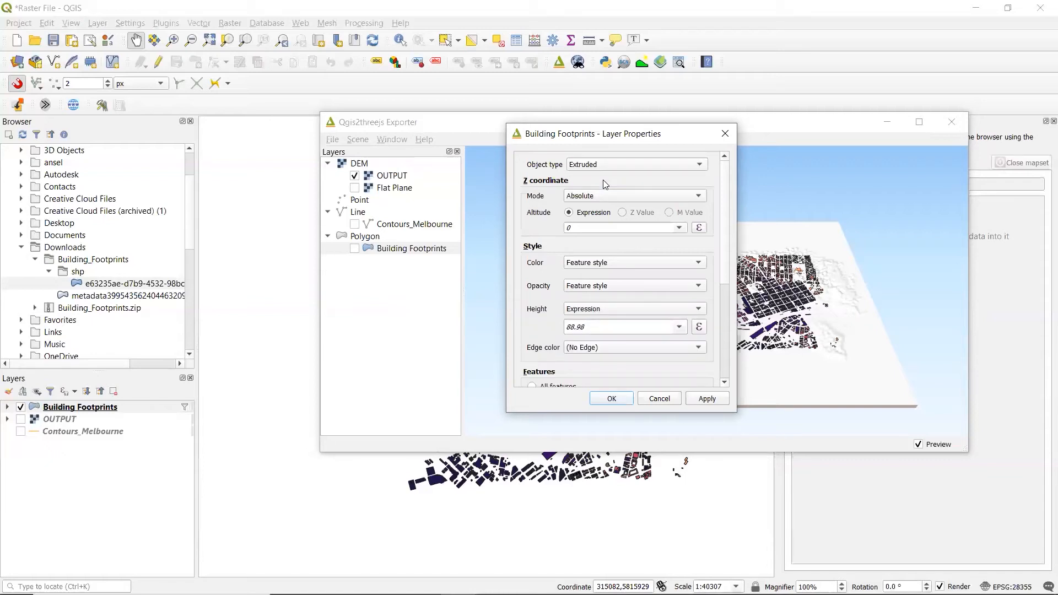
click(677, 195)
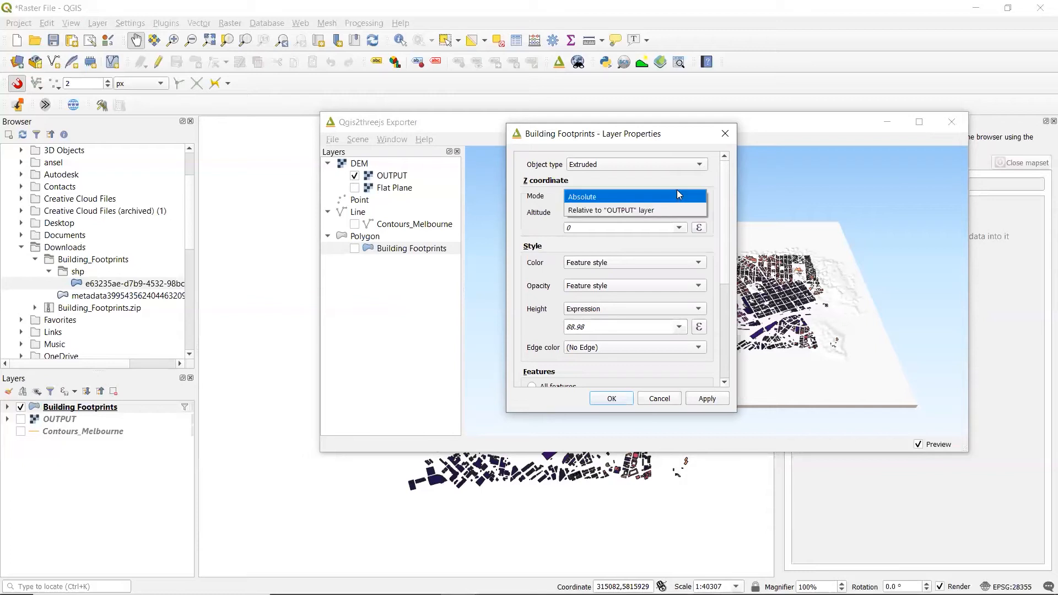
click(665, 208)
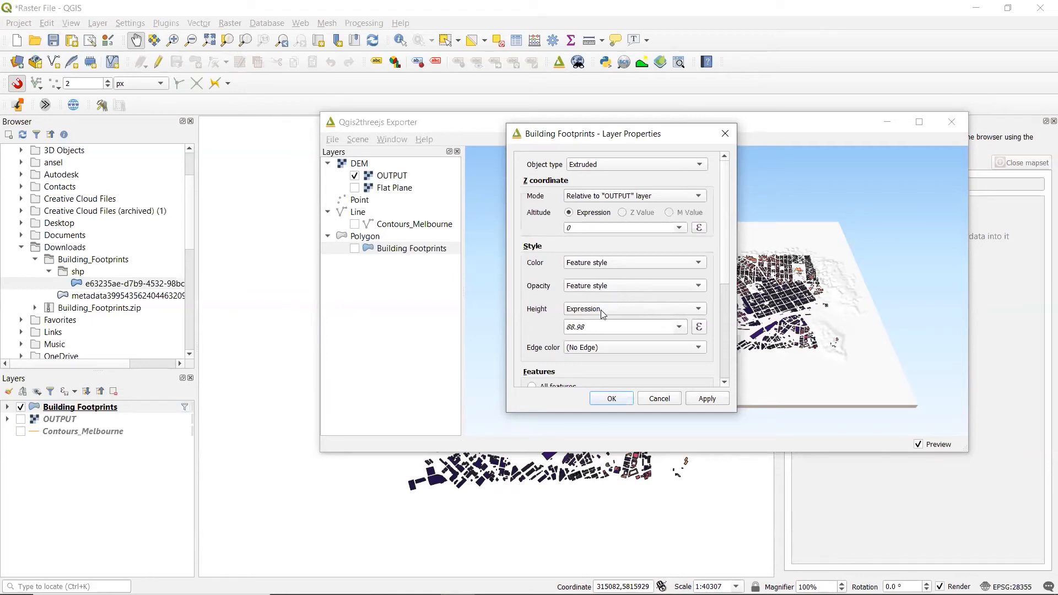
Set the Building Footprints extrusion height to the 1height_av field and show the layer in the 3D scene.
click(684, 327)
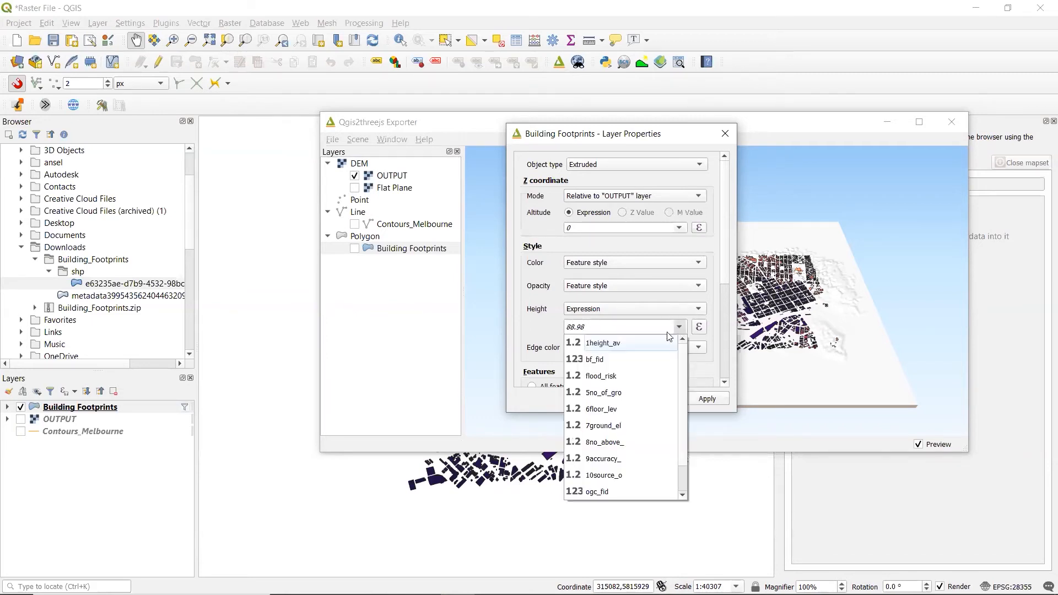
click(631, 344)
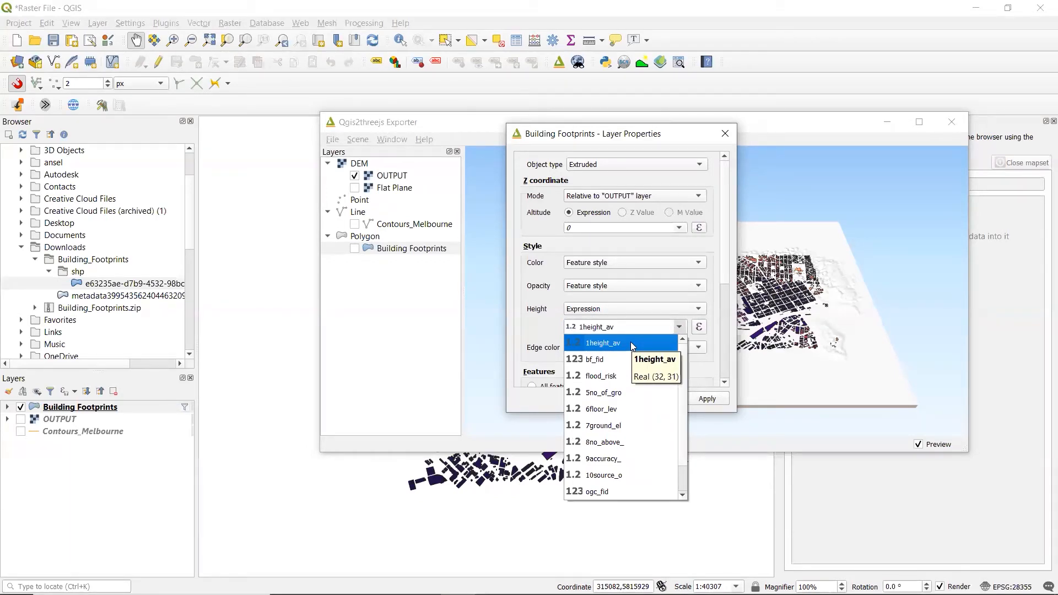
click(651, 337)
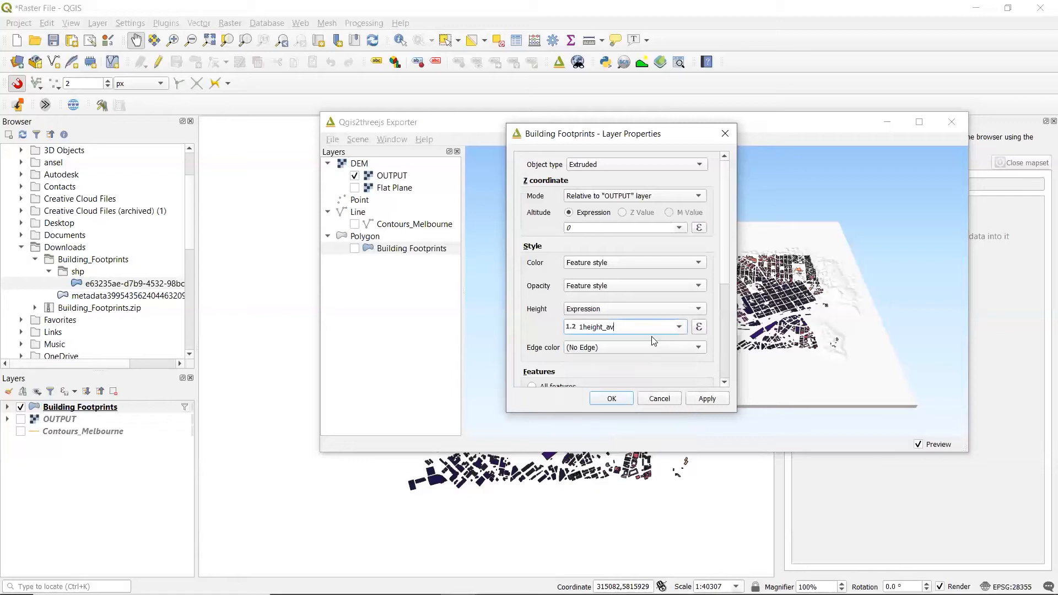
click(612, 399)
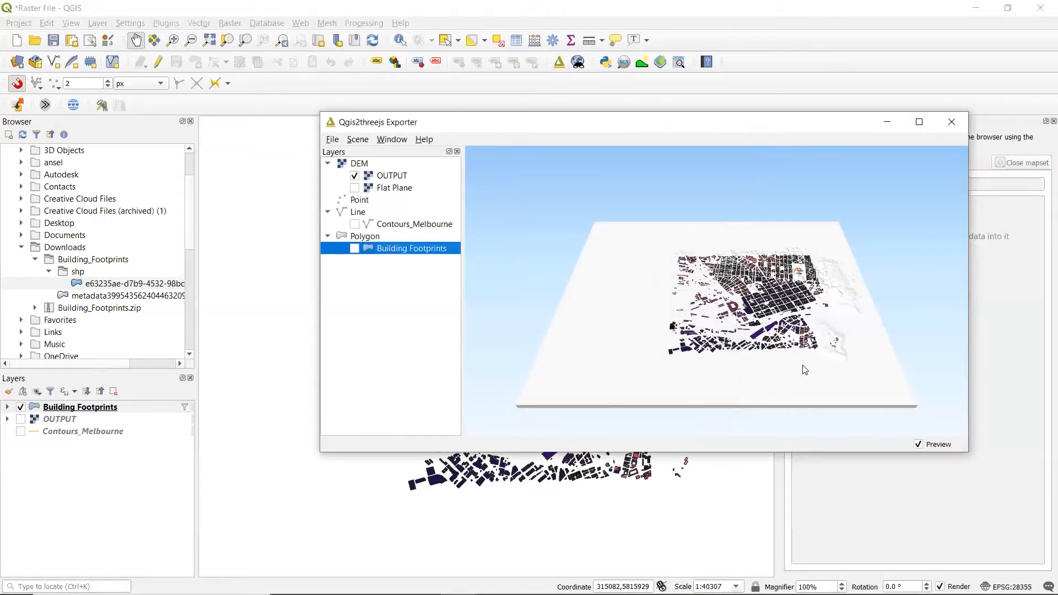
click(354, 249)
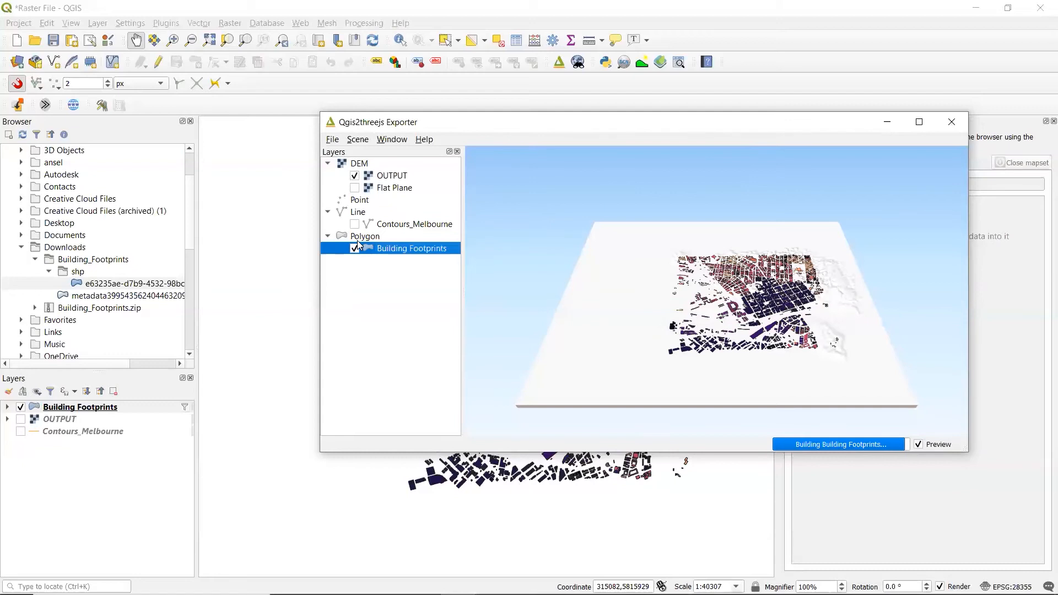
Examine the extruded buildings in the 3D preview from several angles and distances.
scroll(829, 353, up, 3)
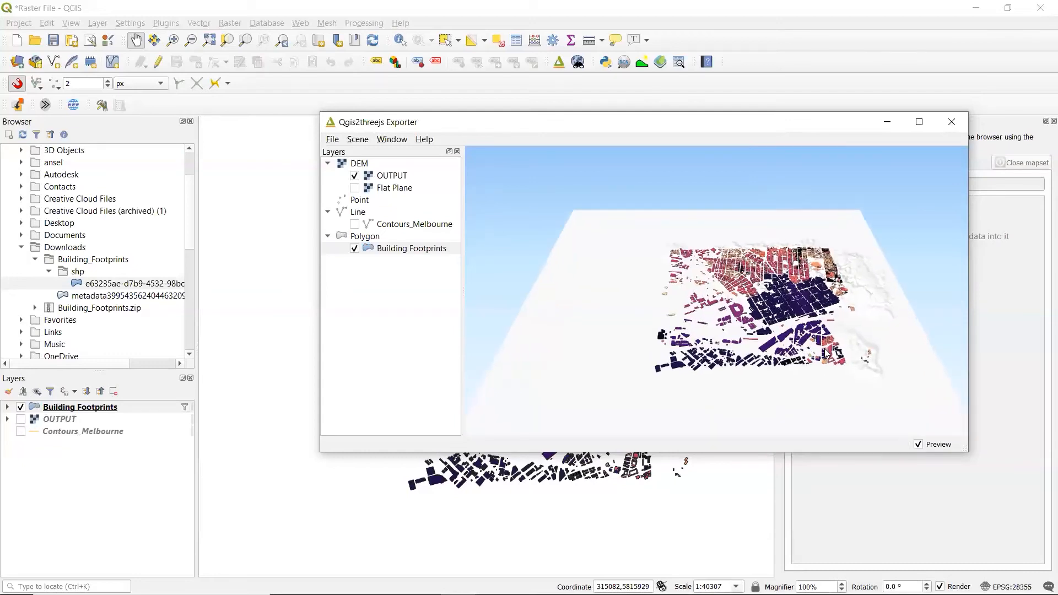
drag(827, 355, 664, 311)
scroll(665, 314, up, 3)
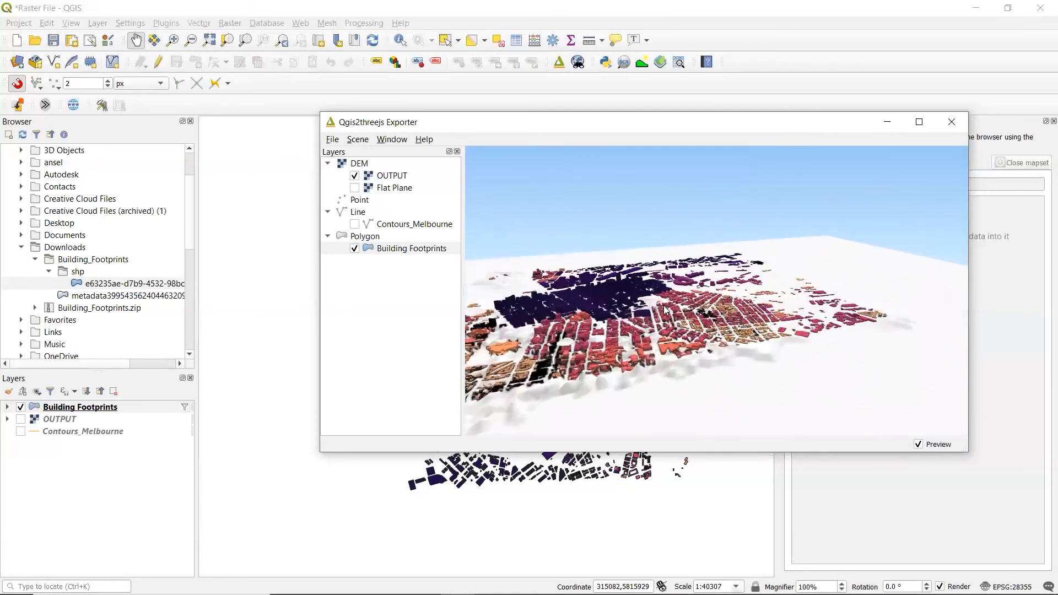
drag(752, 361, 671, 312)
scroll(688, 297, up, 5)
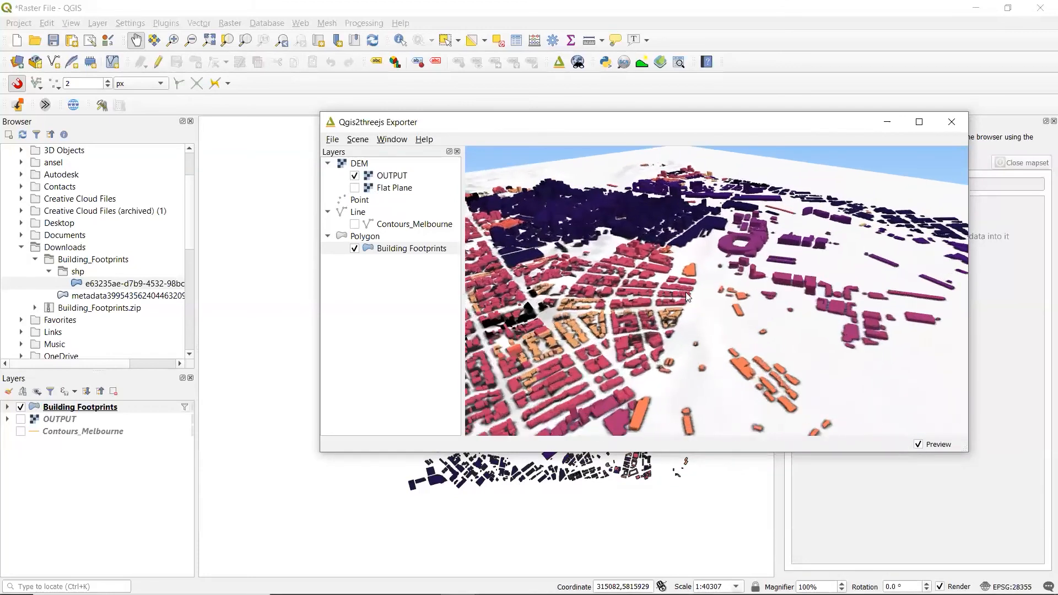
mouse_move(688, 298)
mouse_down()
mouse_move(755, 299)
mouse_move(729, 290)
mouse_move(739, 290)
mouse_move(707, 297)
mouse_move(746, 296)
mouse_move(597, 298)
mouse_move(700, 293)
mouse_up()
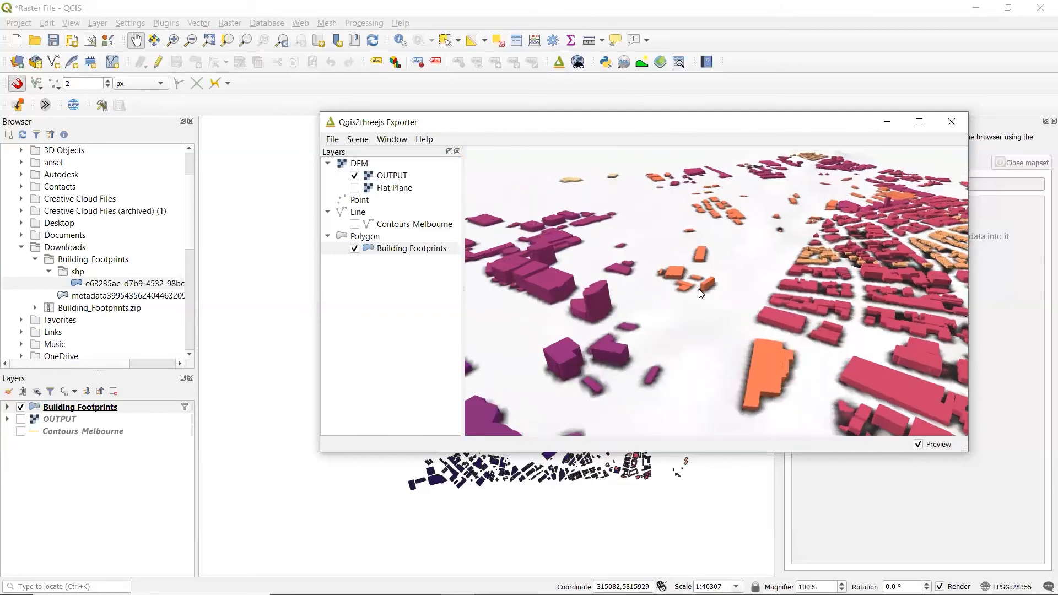
scroll(702, 286, down, 5)
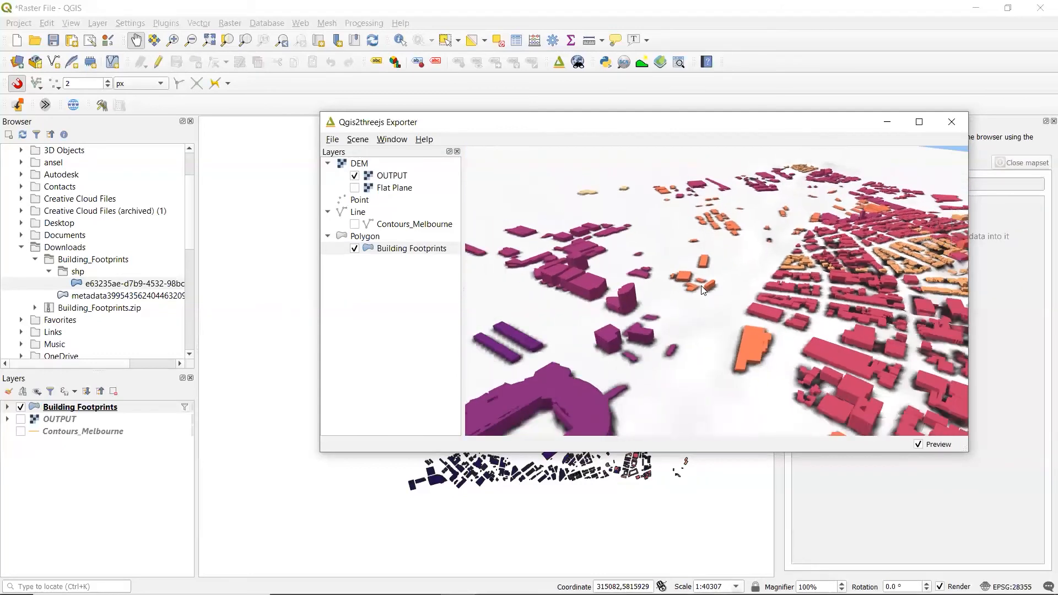
scroll(701, 296, down, 5)
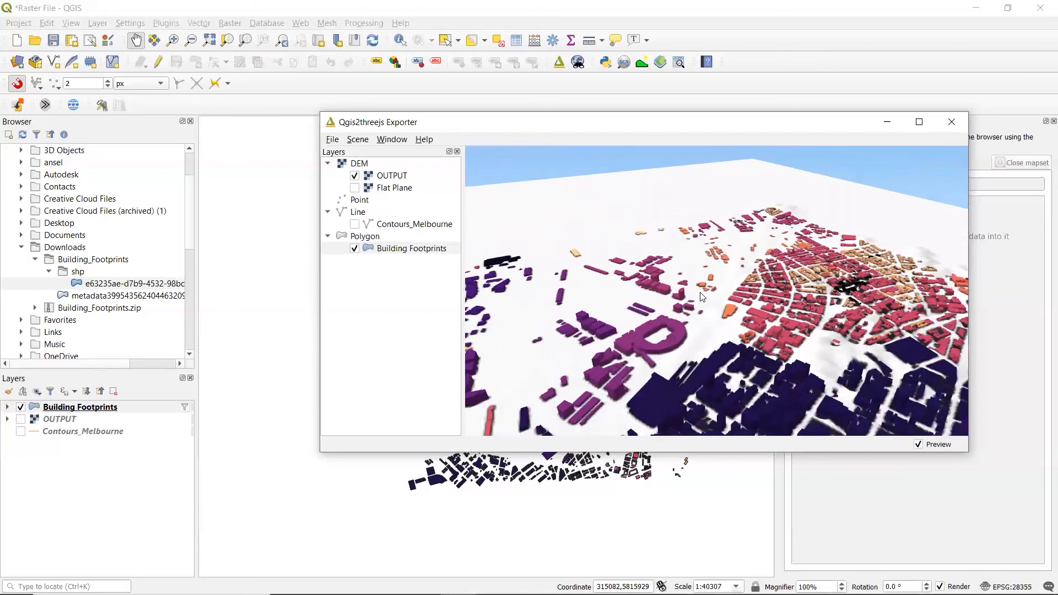
drag(700, 301, 680, 374)
scroll(788, 346, up, 3)
scroll(788, 346, up, 5)
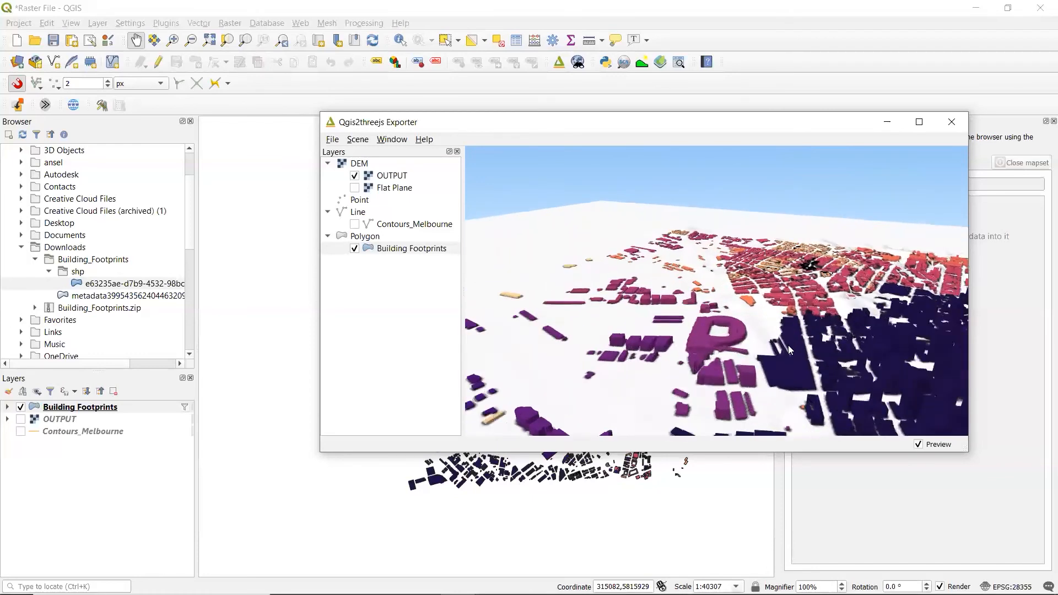
scroll(788, 349, down, 5)
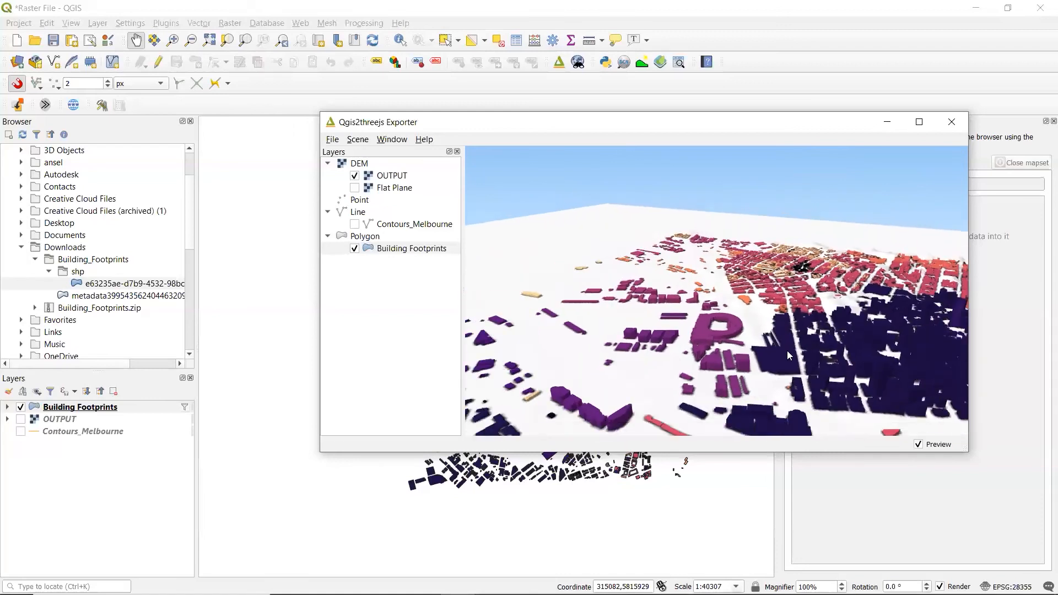
drag(787, 350, 663, 363)
drag(822, 339, 626, 352)
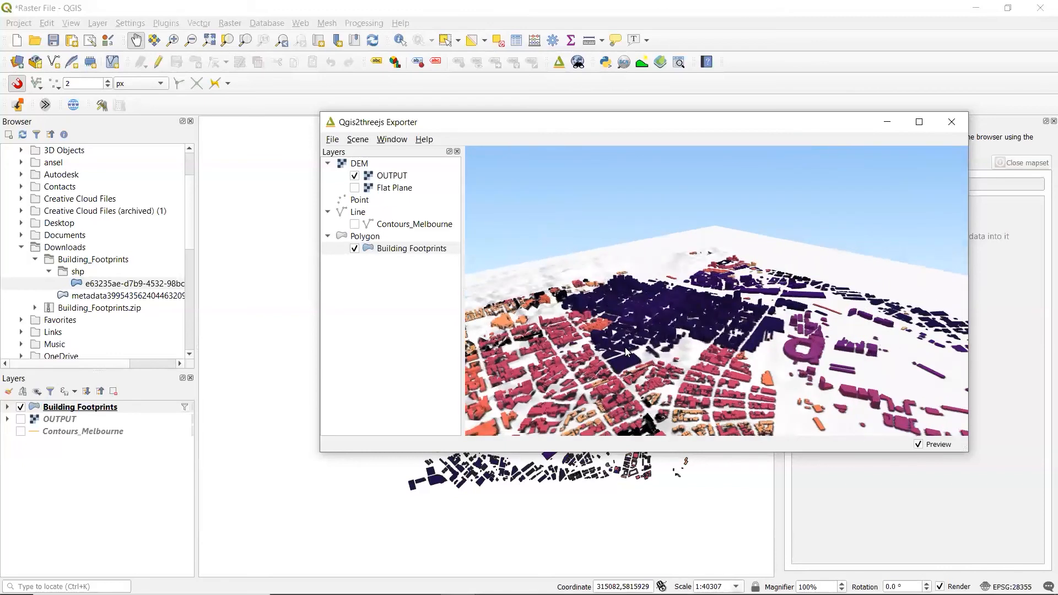
Orbit around the land-use-coloured buildings in the 3D preview, and close the Qgis2threejs Exporter.
scroll(689, 346, down, 5)
drag(763, 406, 801, 406)
scroll(869, 321, up, 3)
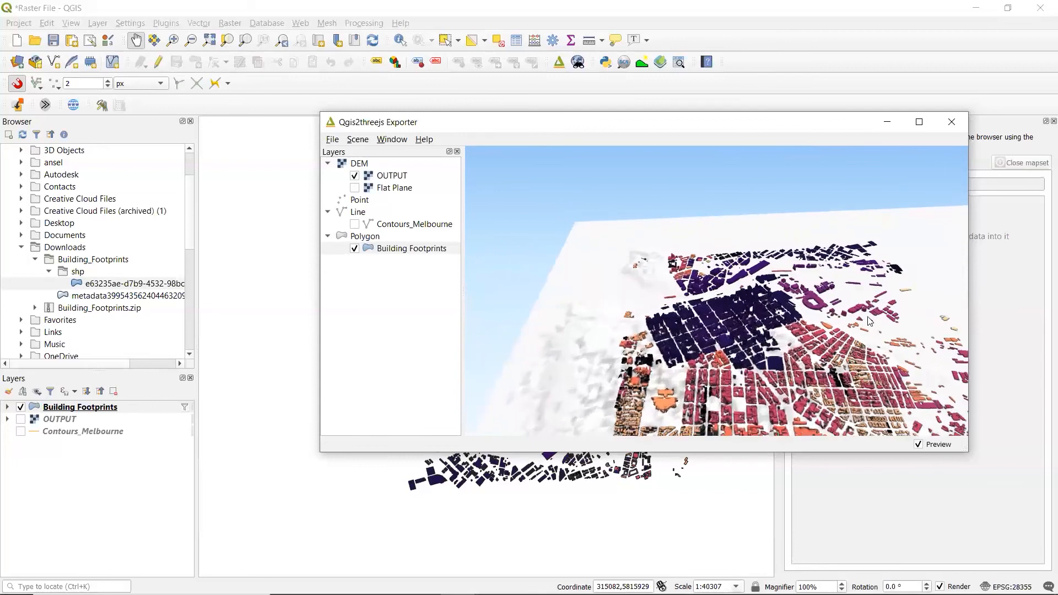
scroll(868, 318, up, 2)
drag(838, 346, 894, 257)
click(952, 121)
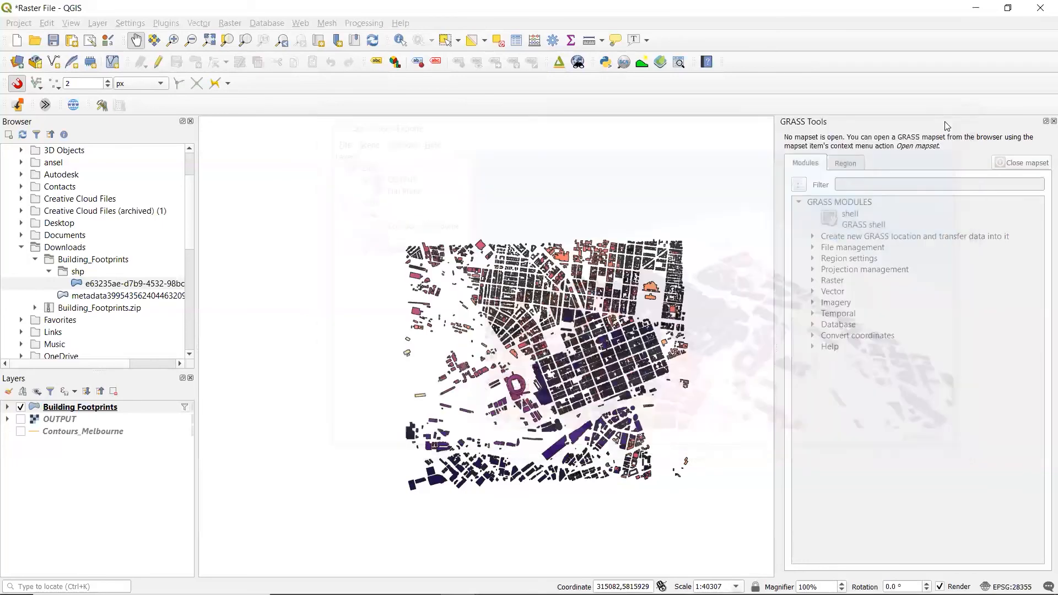
Restyle the Building Footprints layer as a Single symbol with a light grey simple fill and apply it to the map.
double_click(86, 412)
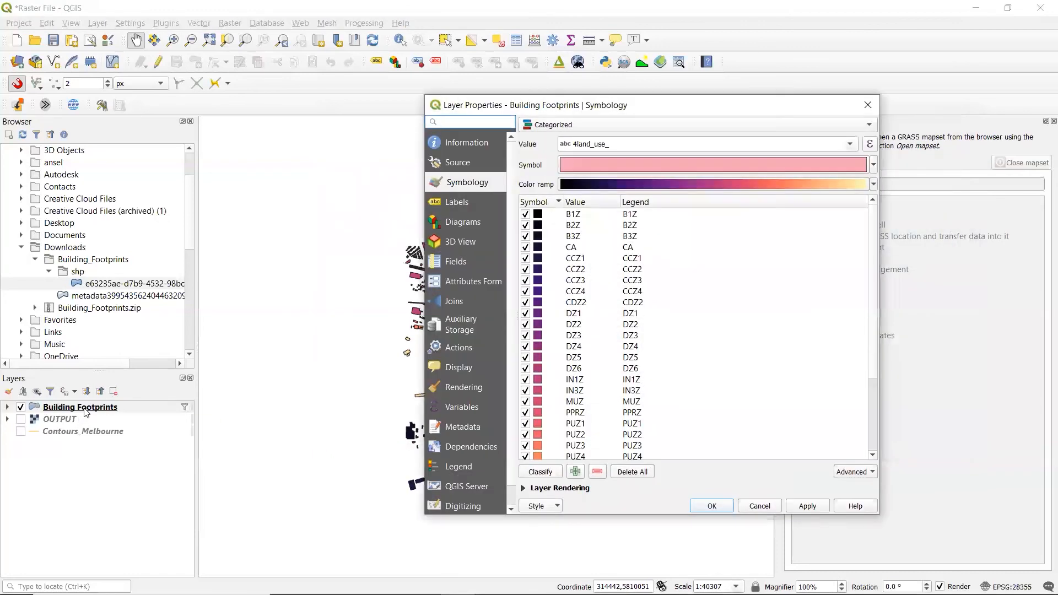
click(589, 125)
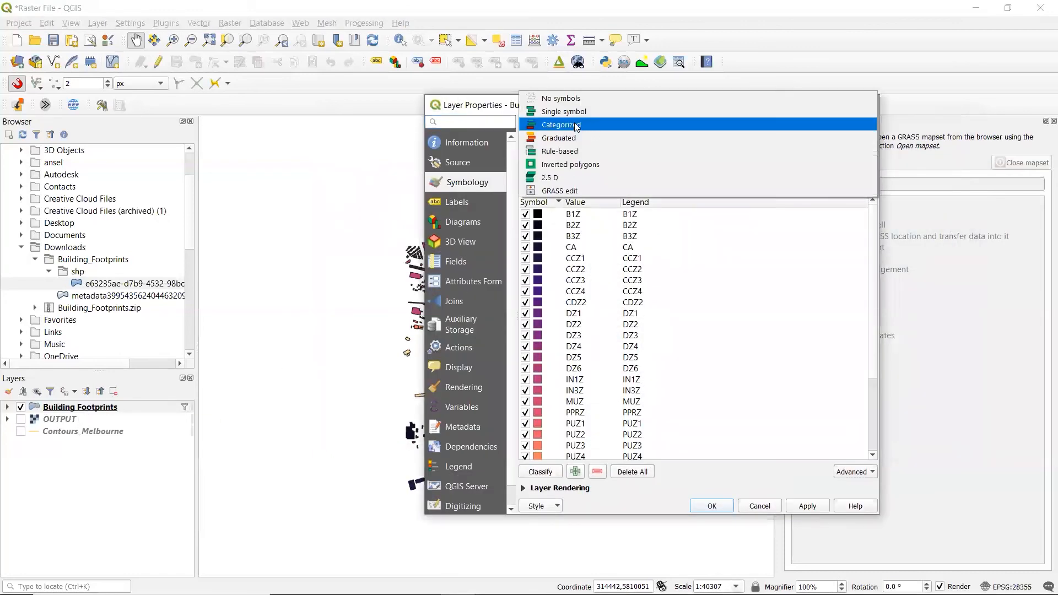
click(581, 113)
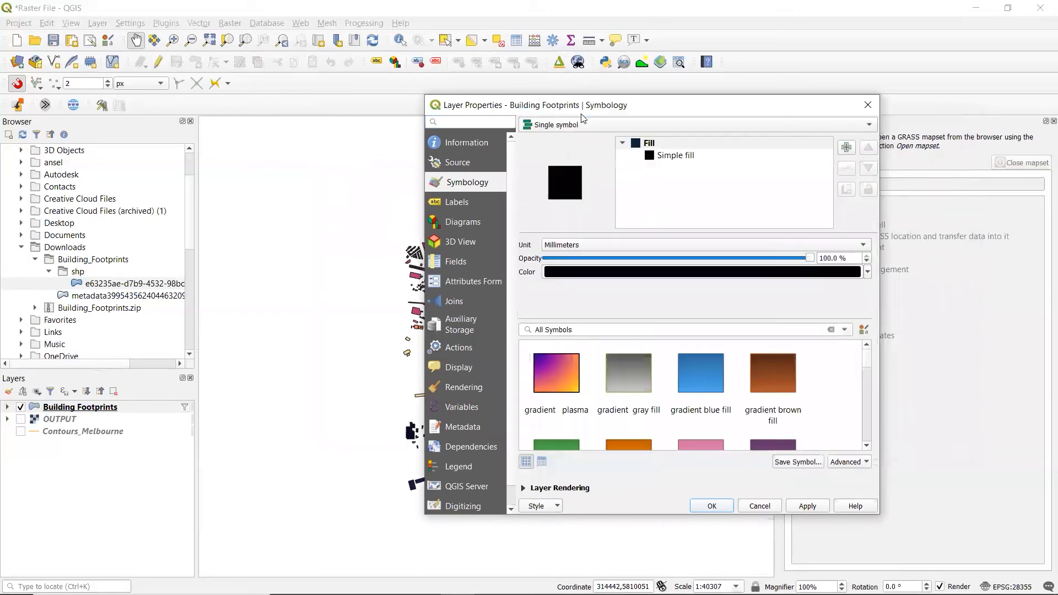
click(676, 155)
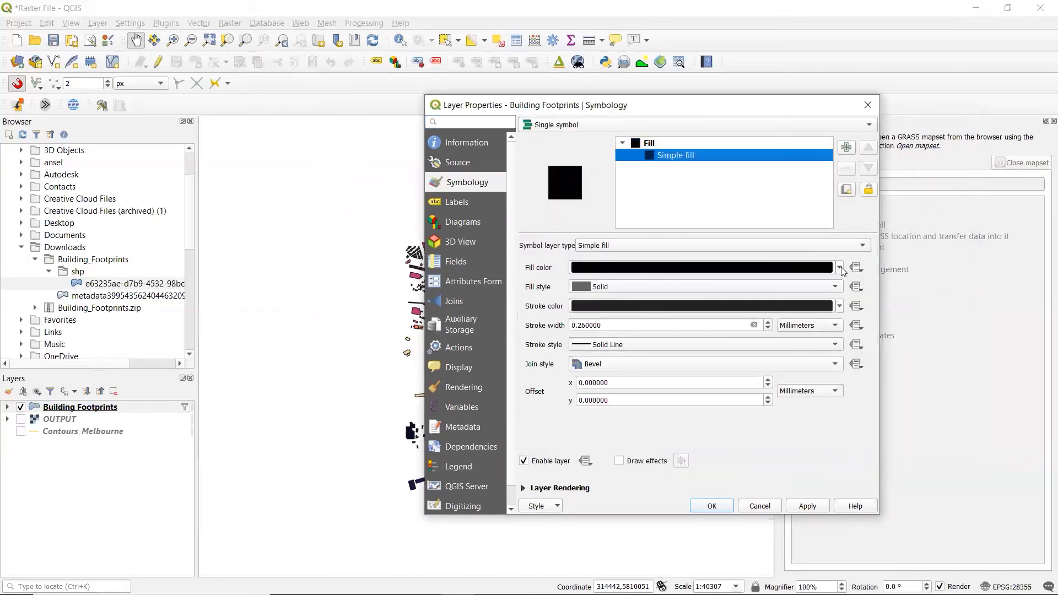
click(840, 268)
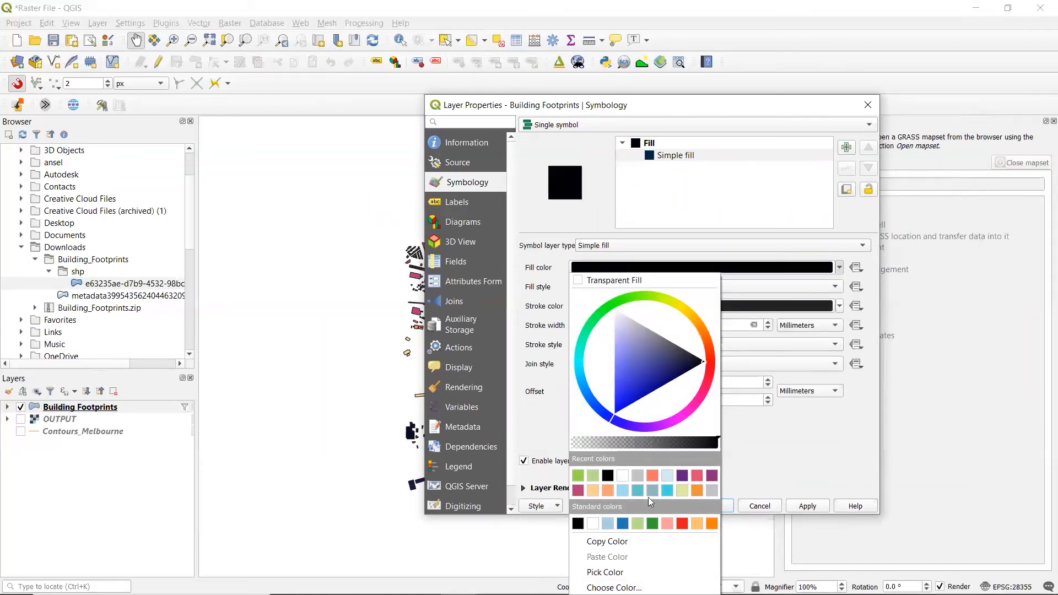
click(711, 490)
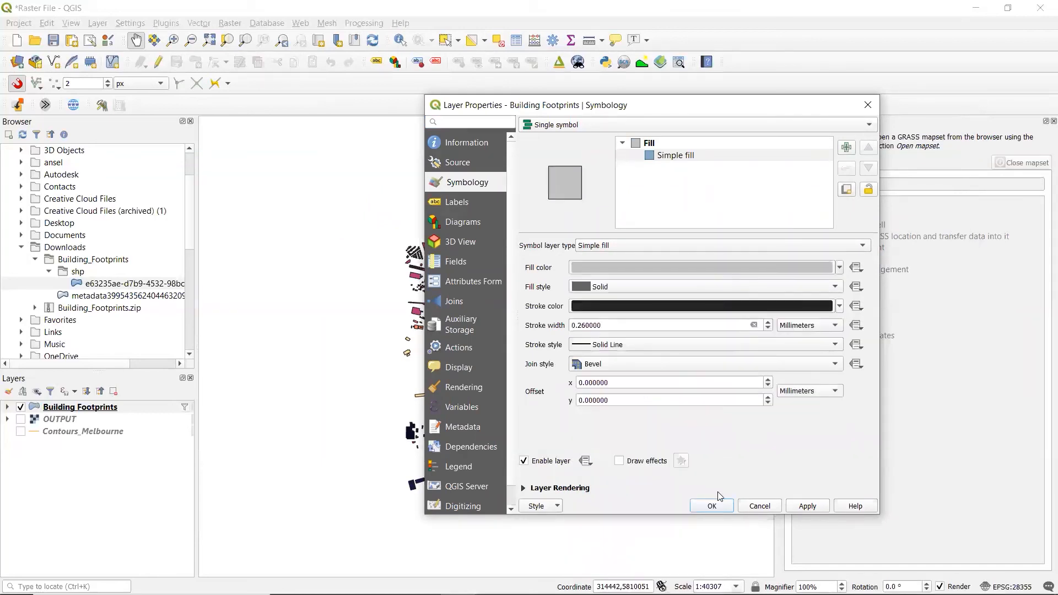
click(712, 506)
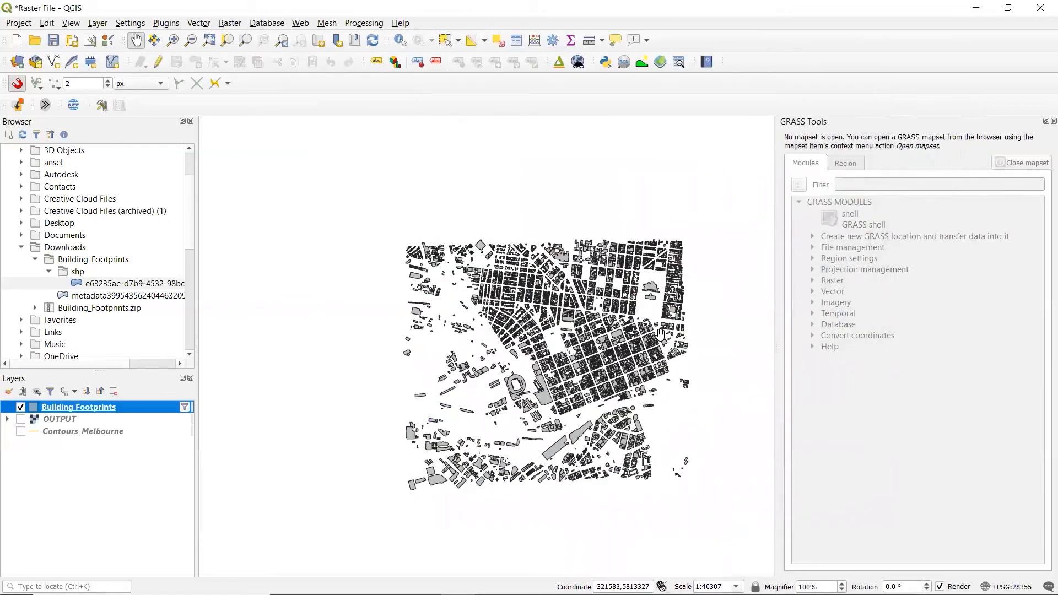
Reopen the scene in the Qgis2threejs Exporter and examine the grey extruded buildings from far and close range.
click(559, 64)
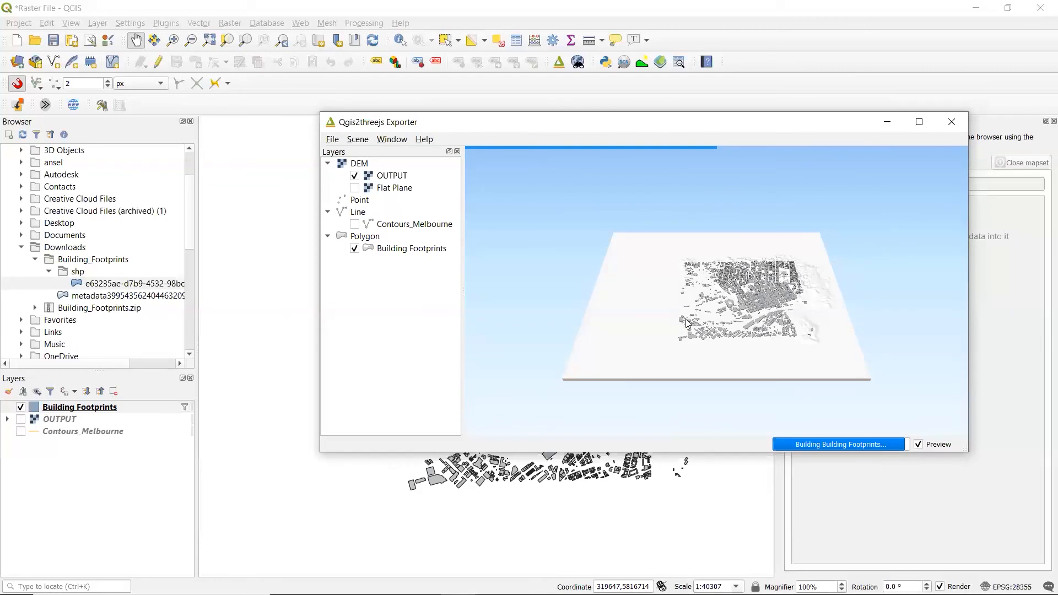
scroll(784, 337, up, 5)
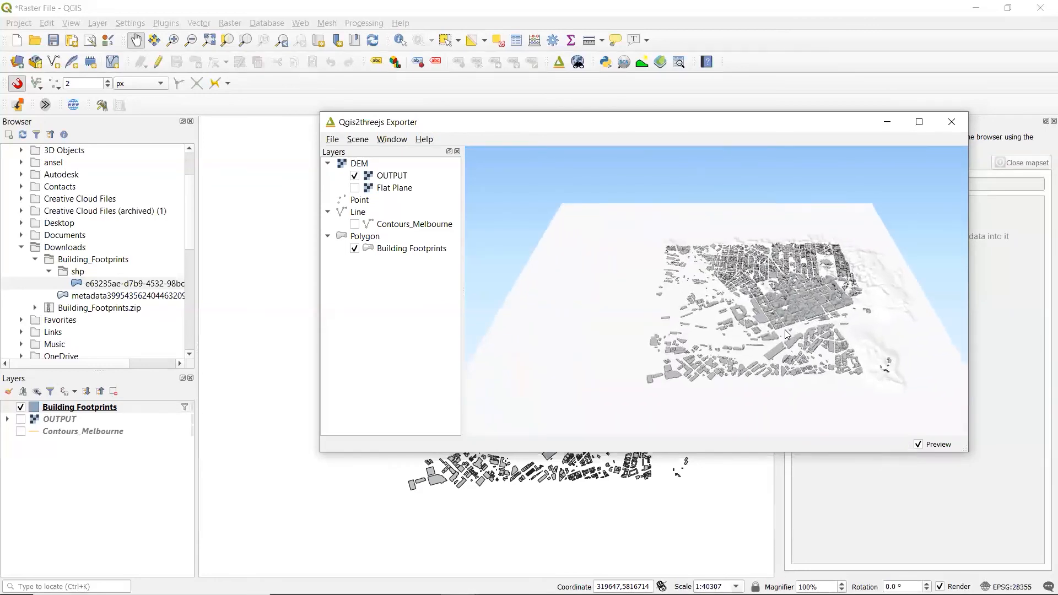
scroll(787, 335, up, 5)
drag(729, 342, 825, 329)
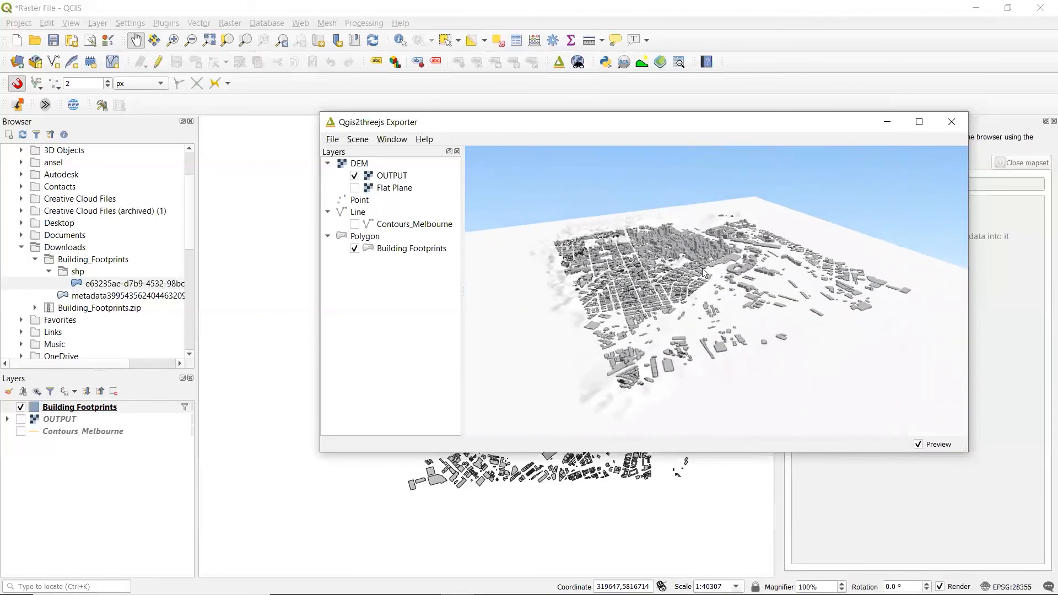
scroll(749, 272, up, 5)
scroll(749, 271, up, 5)
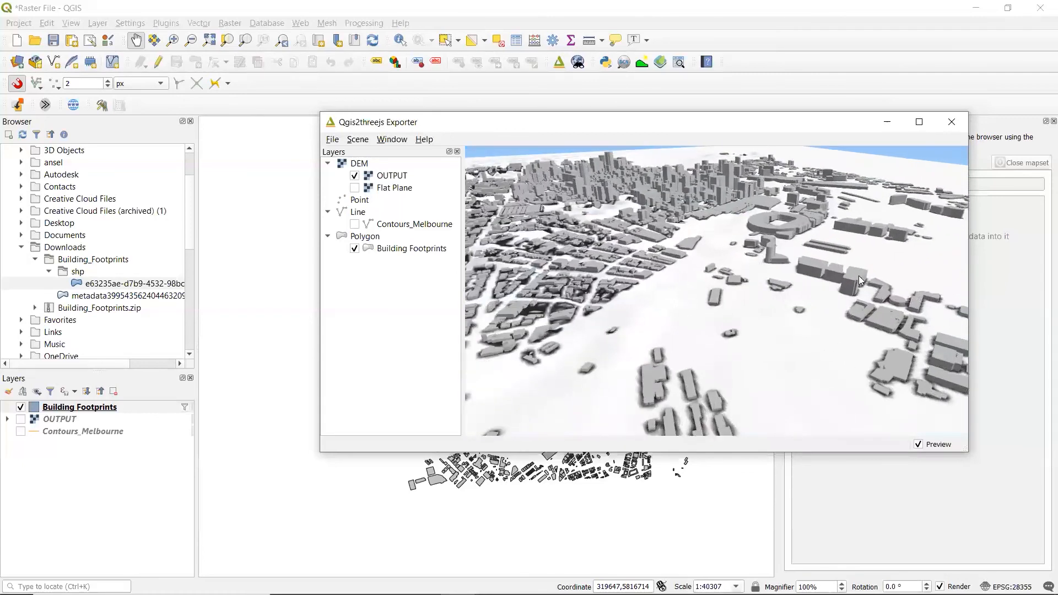
scroll(854, 278, down, 5)
drag(837, 271, 701, 287)
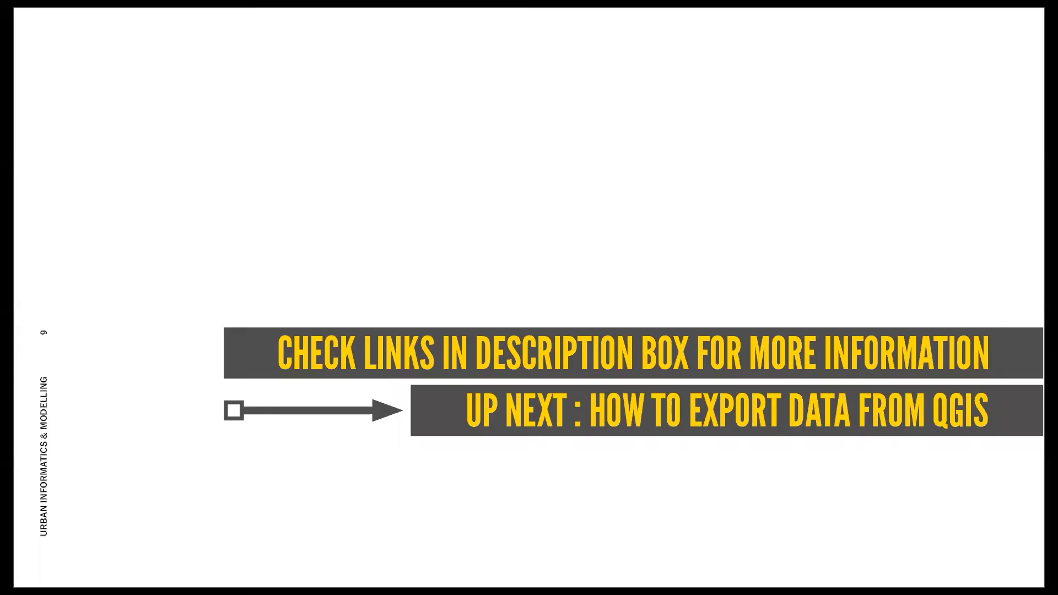